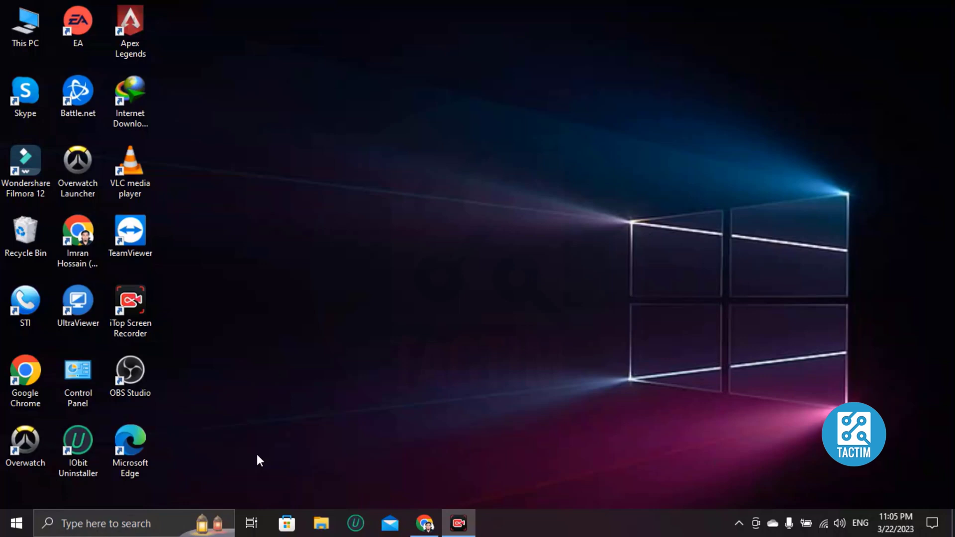
- Open a new Chrome window from the desktop profile shortcut
double_click(77, 239)
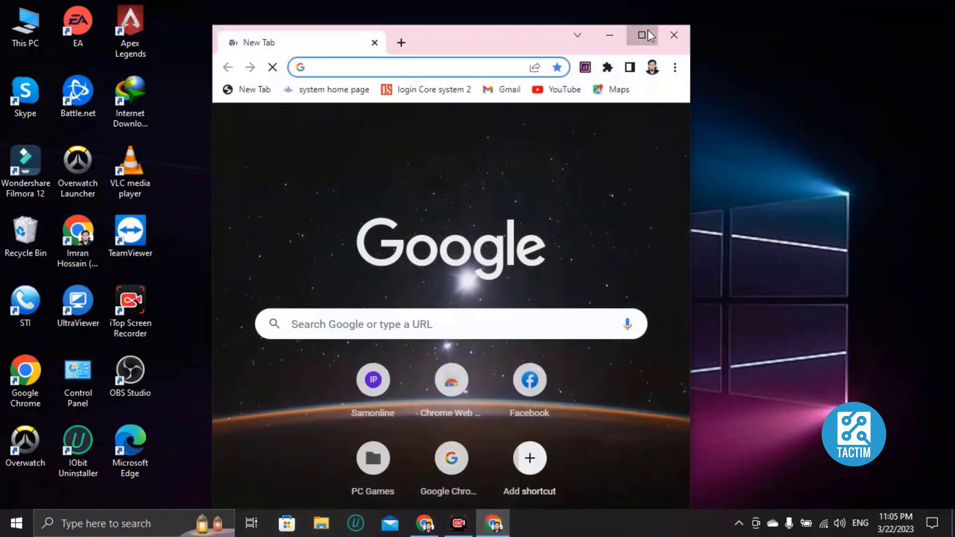
- Maximize Chrome, load Canva's home page, and search its templates for 'flashcard'
double_click(648, 29)
text(ca)
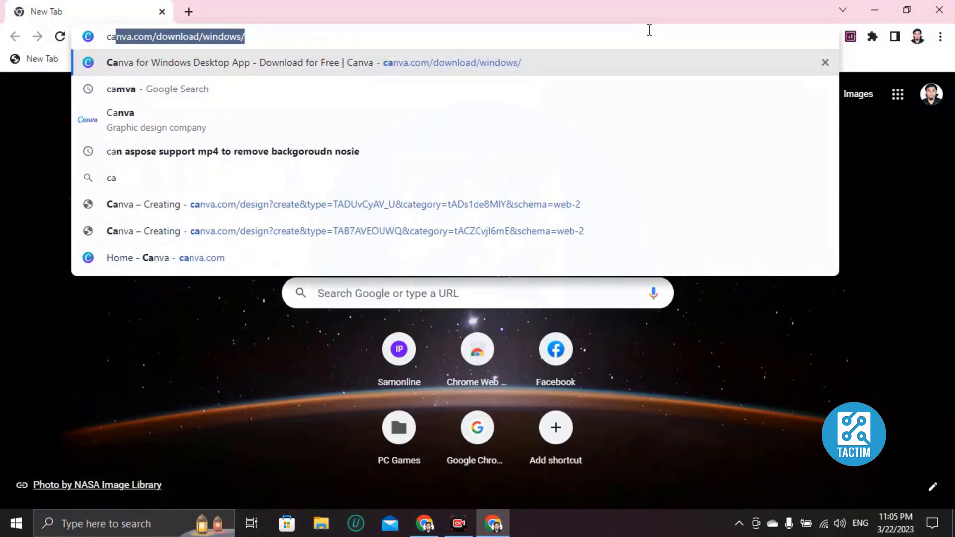
text(nva)
key(Return)
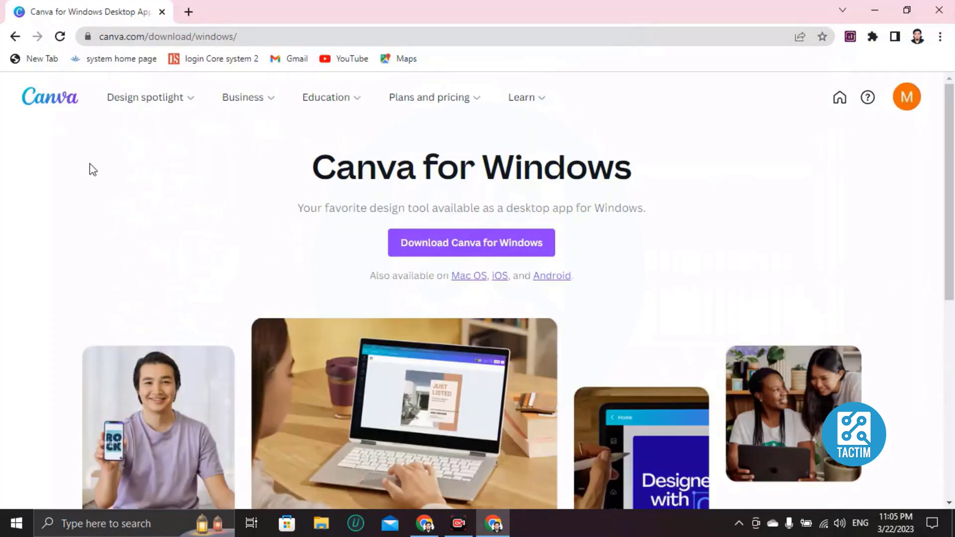
click(45, 101)
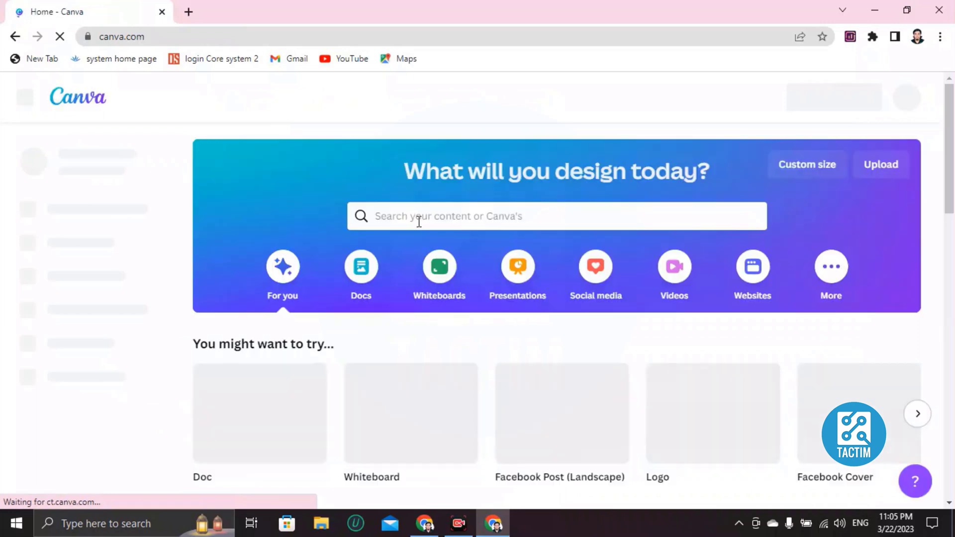
click(418, 217)
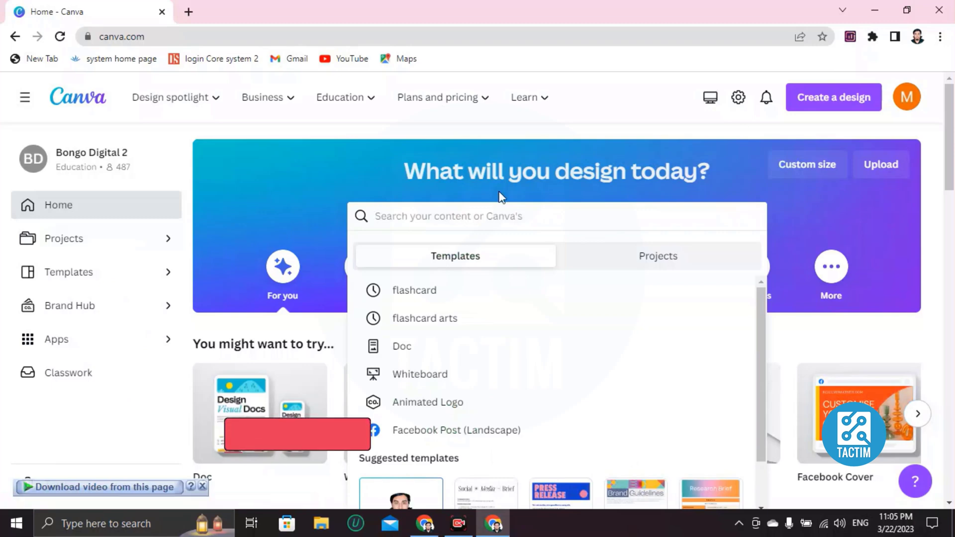
text(flashcard)
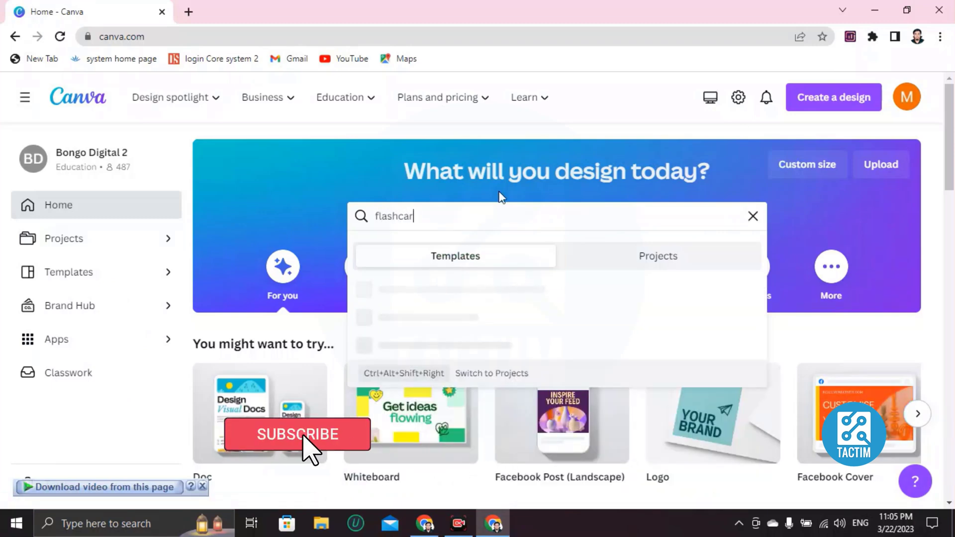
key(Return)
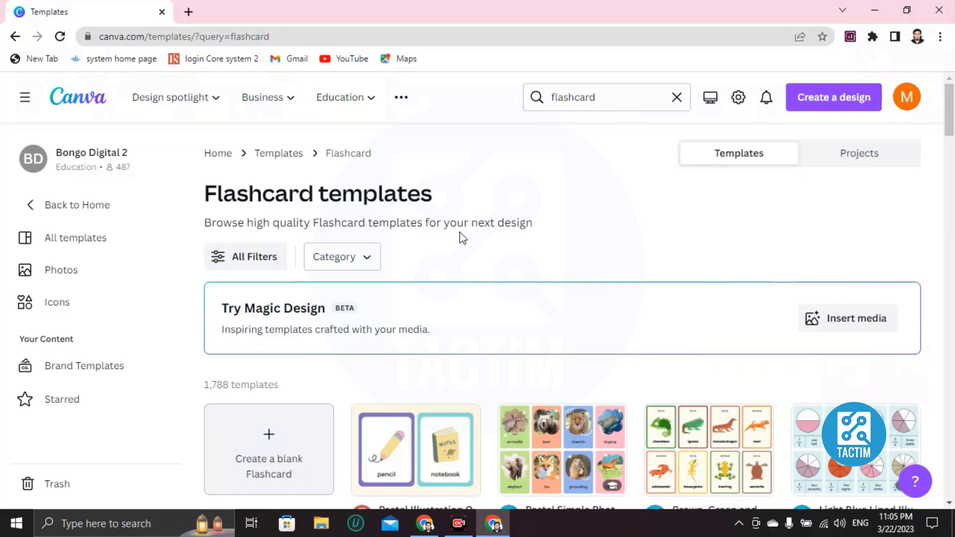
scroll(460, 233, down, 2)
scroll(447, 247, down, 4)
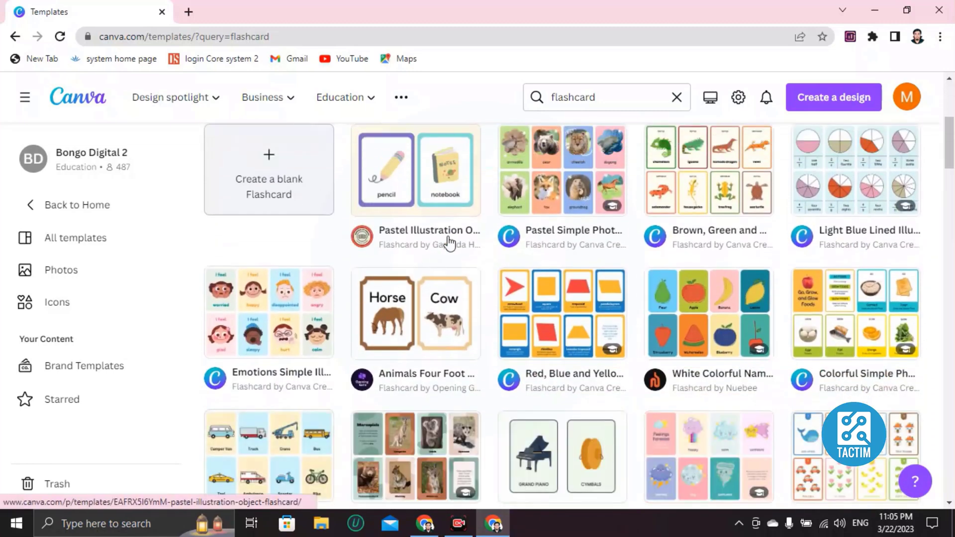
scroll(449, 242, down, 2)
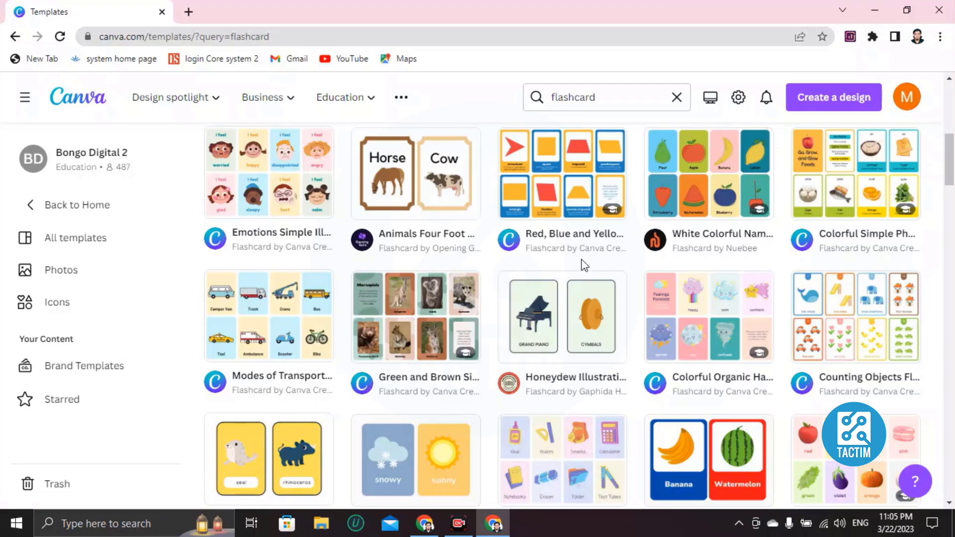
scroll(560, 243, down, 2)
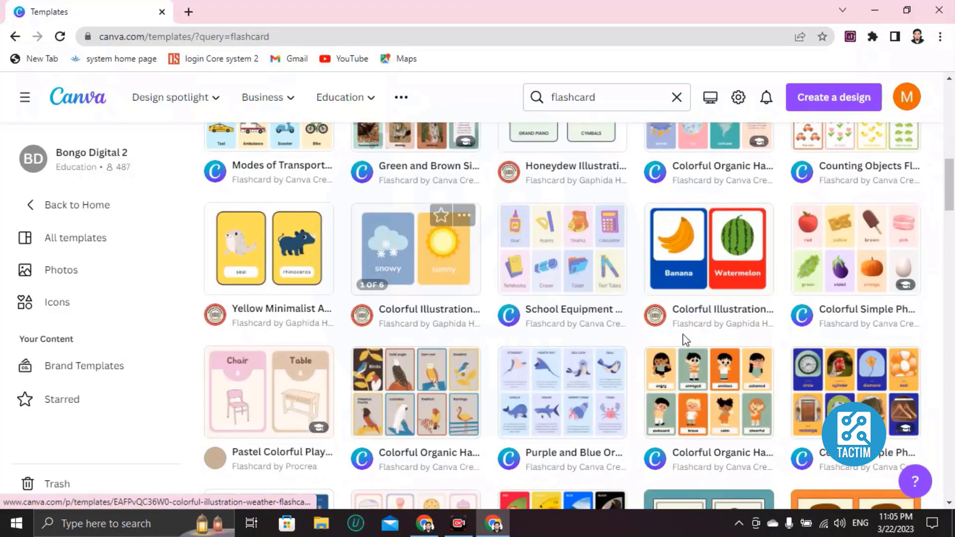
scroll(523, 299, down, 2)
scroll(631, 342, down, 2)
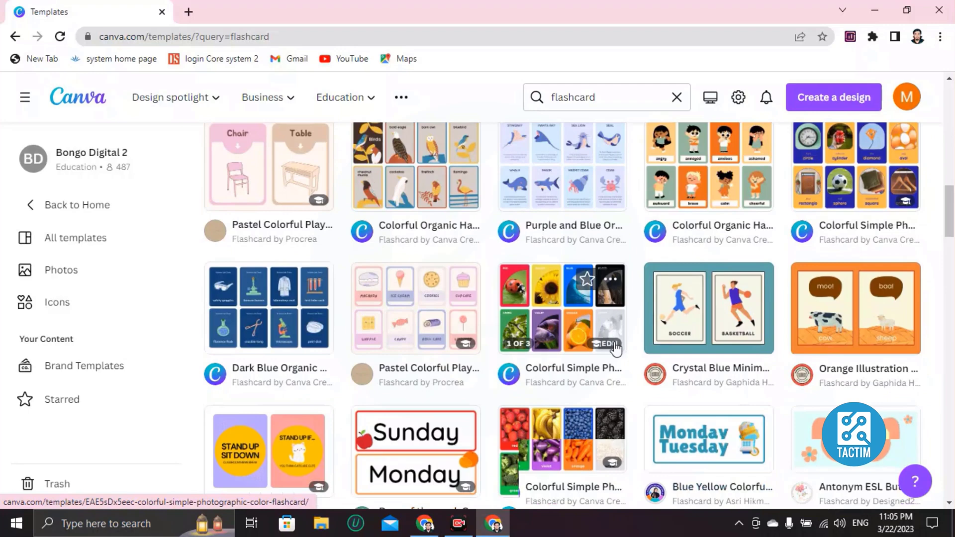
scroll(597, 351, down, 2)
scroll(565, 361, down, 2)
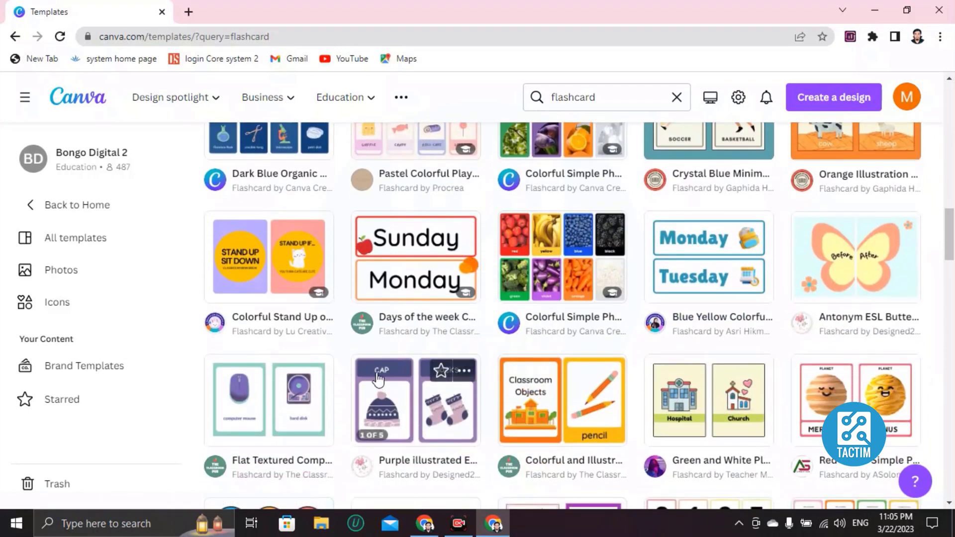
scroll(411, 349, down, 2)
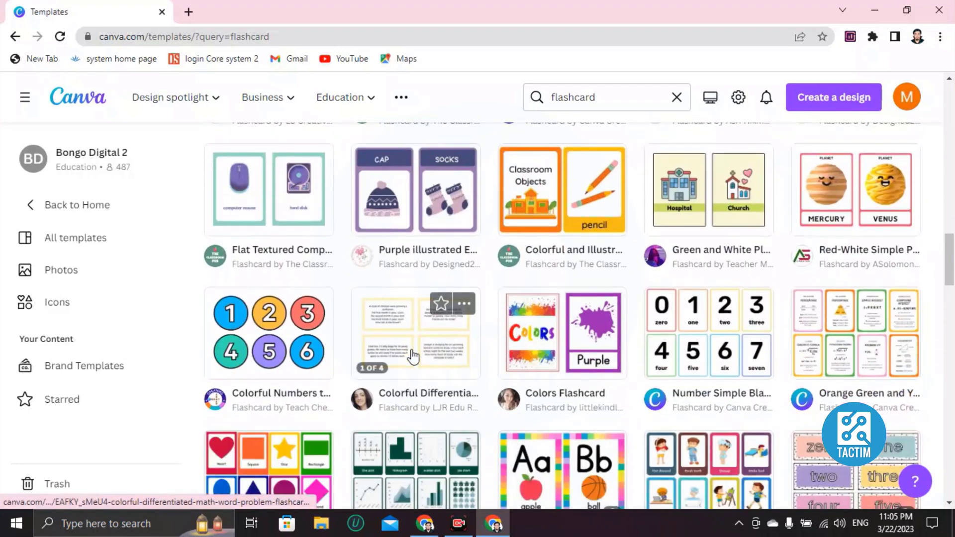
scroll(411, 350, down, 2)
scroll(414, 354, down, 2)
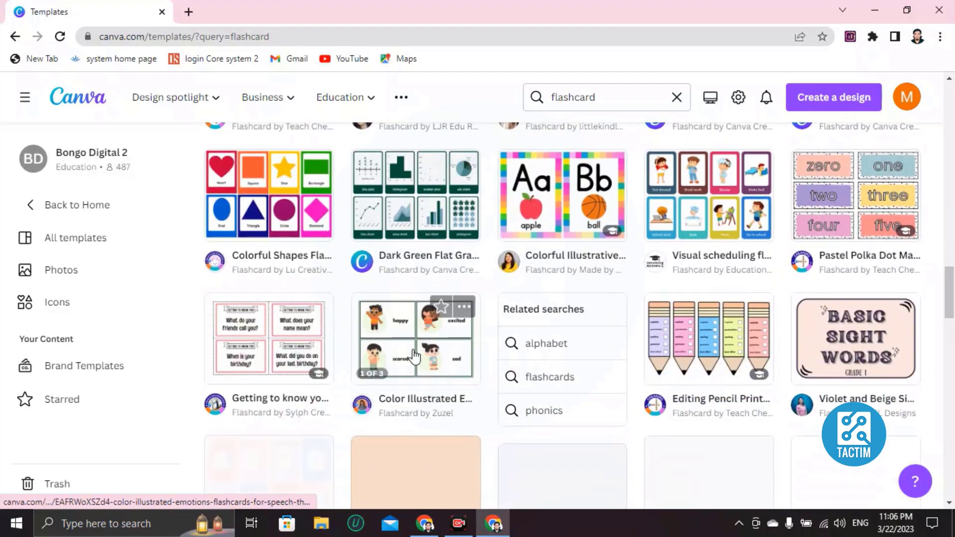
scroll(414, 354, up, 4)
scroll(414, 355, up, 3)
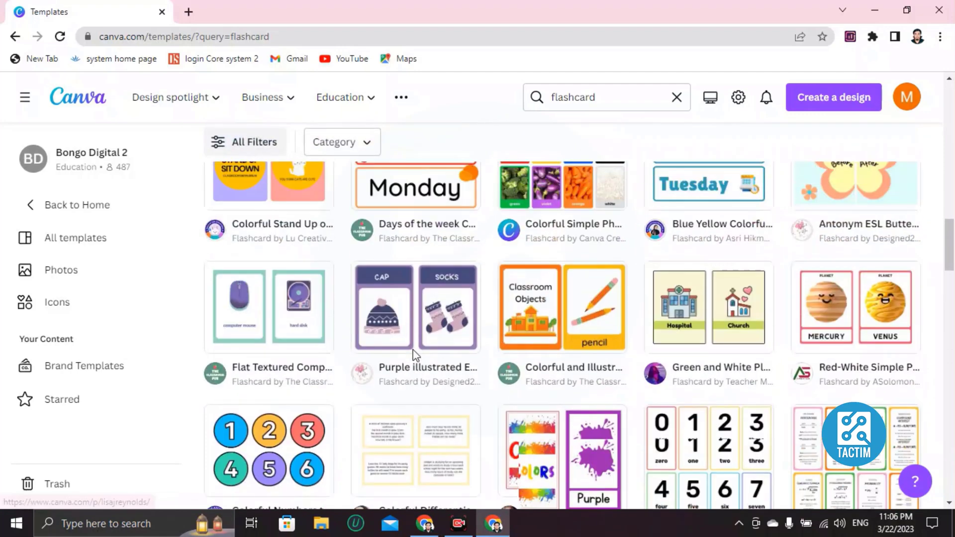
scroll(413, 355, up, 2)
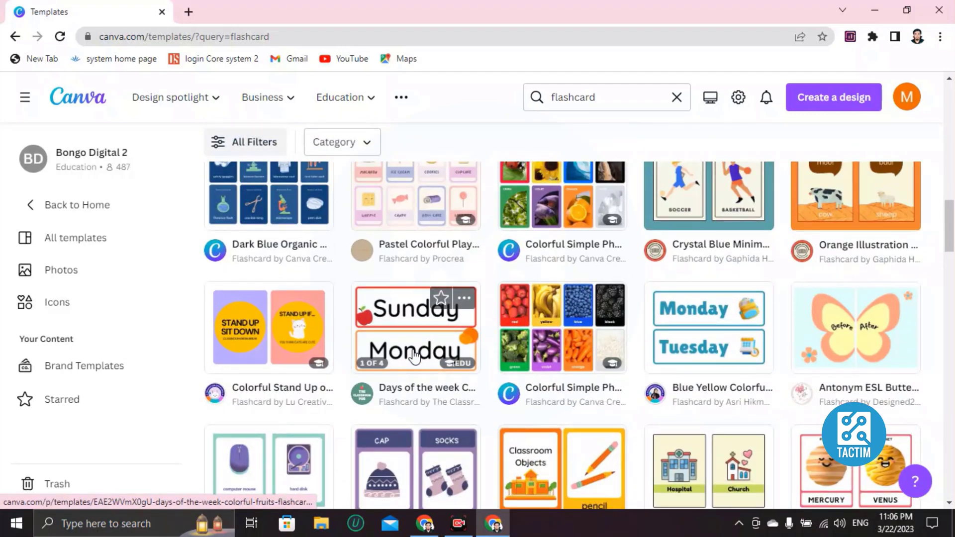
scroll(414, 354, up, 2)
scroll(414, 354, up, 3)
scroll(414, 355, up, 3)
scroll(414, 354, up, 2)
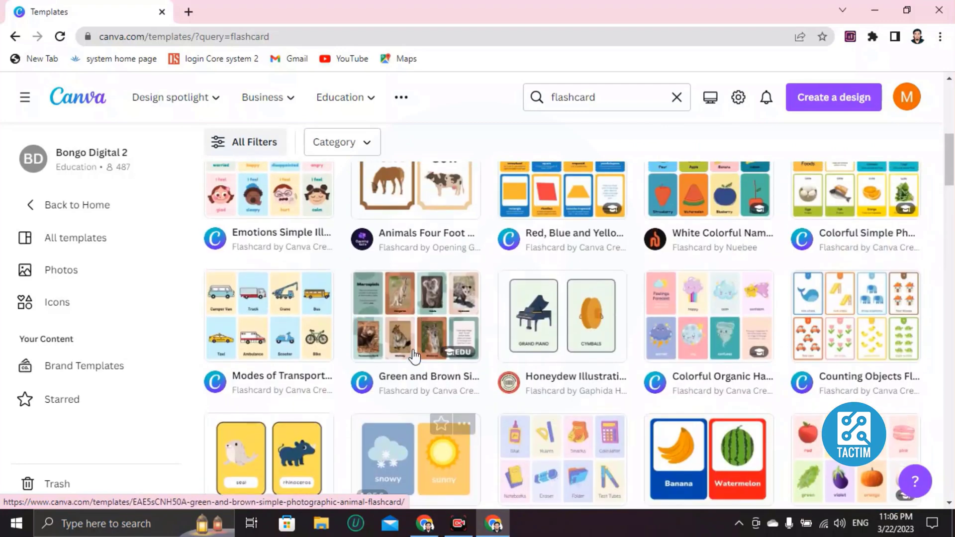
scroll(414, 354, up, 3)
scroll(413, 354, up, 2)
scroll(414, 355, down, 1)
scroll(396, 354, down, 1)
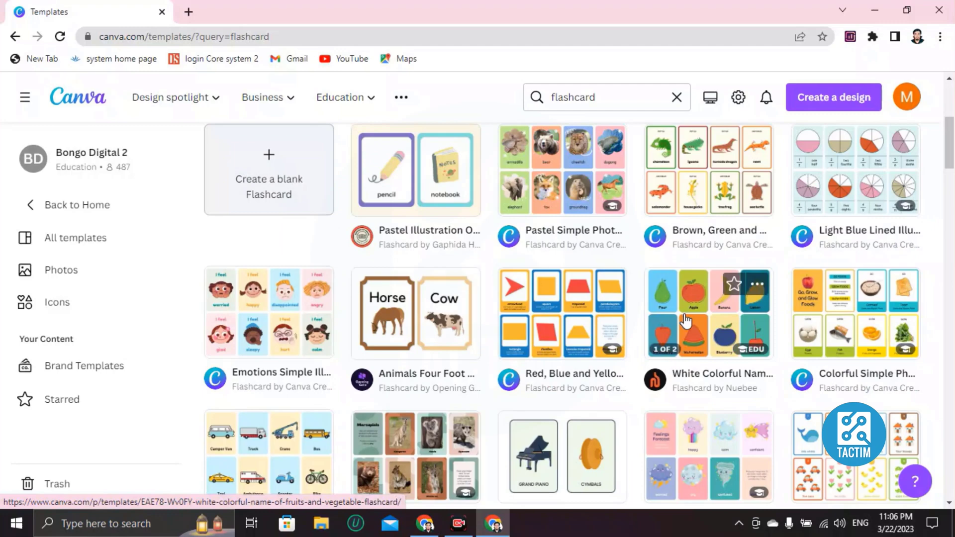
scroll(684, 322, down, 2)
scroll(686, 321, down, 2)
- Open the Colorful Simple Photographic Food Flashcard template and select its first page
click(610, 299)
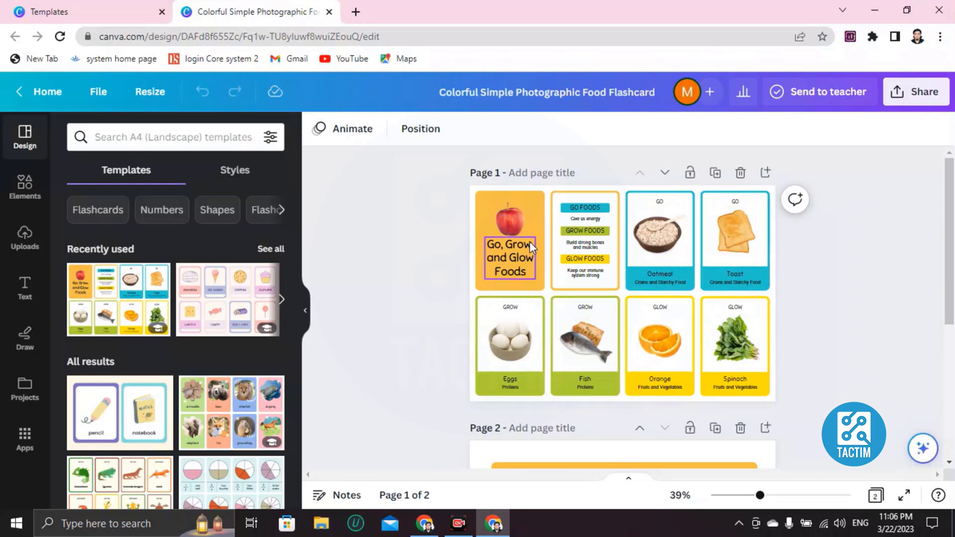
click(474, 191)
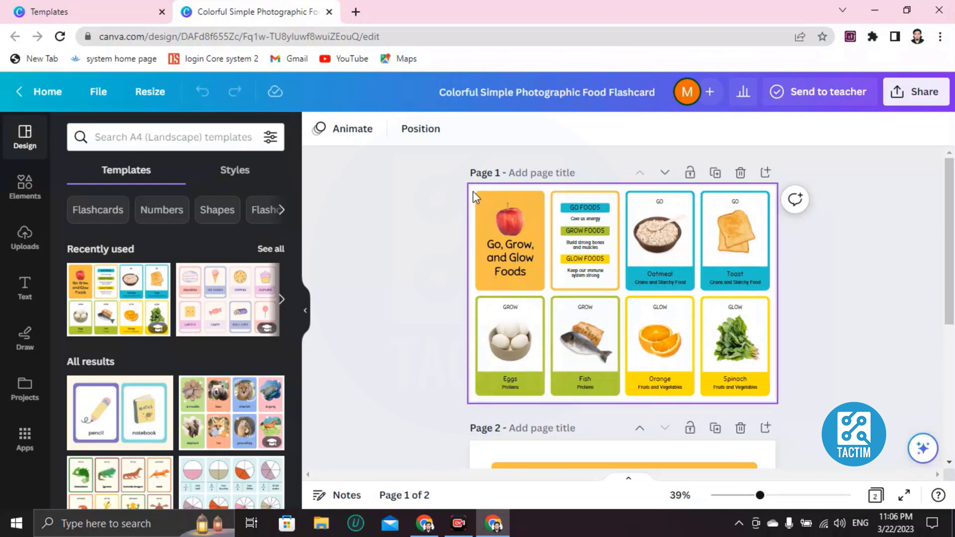
- Change the first card's 'Go, Grow, and Glow Foods' title to 'woddjnd apple' and select its apple image
double_click(507, 255)
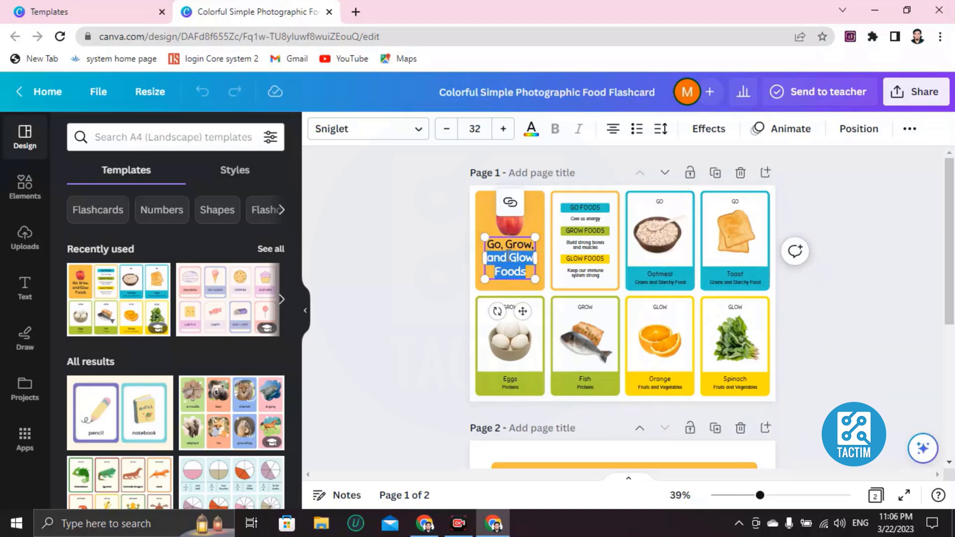
key(BackSpace)
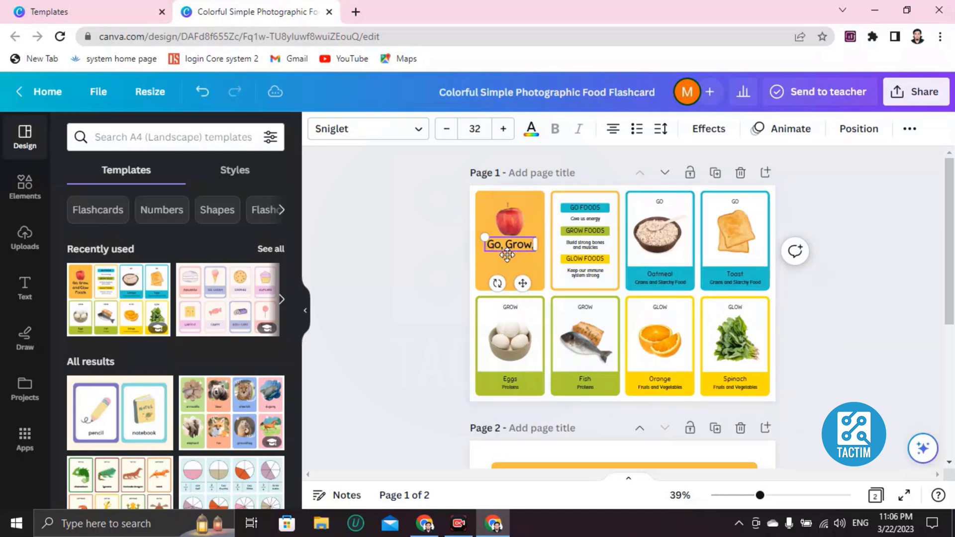
key(BackSpace)
key(BackSpace)
key(BackSpace)
key(BackSpace)
key(BackSpace)
key(BackSpace)
text(d apple)
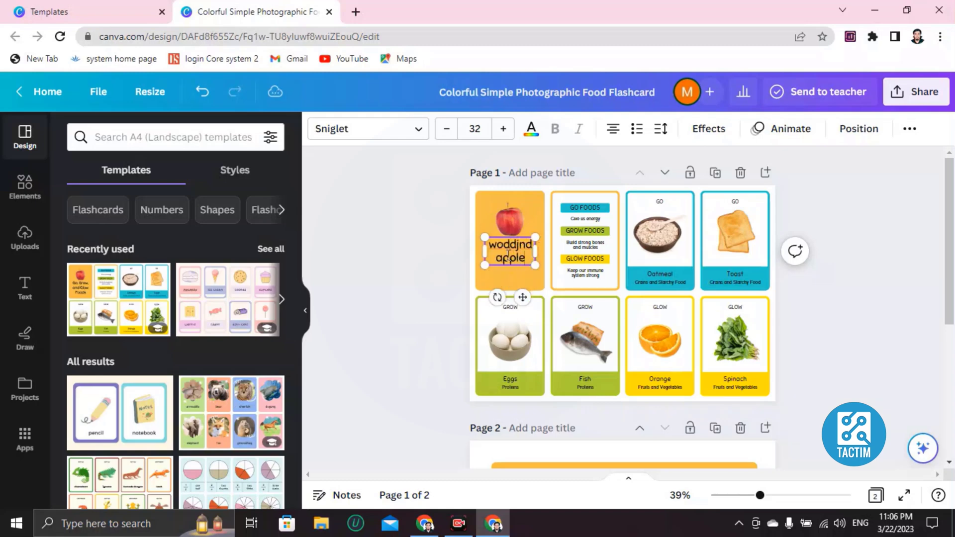
click(512, 220)
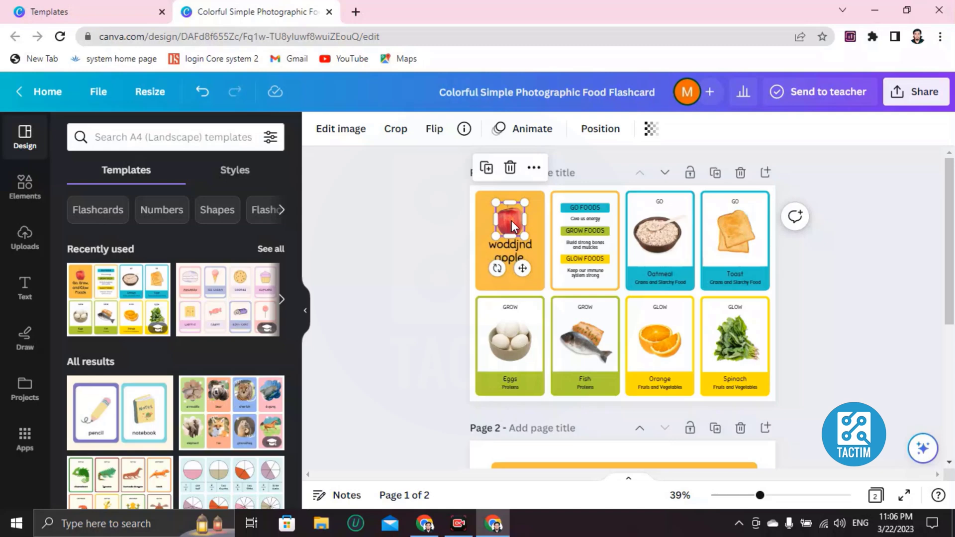
- Delete the old apple picture and search the Elements library for 'ripe apple'
key(Delete)
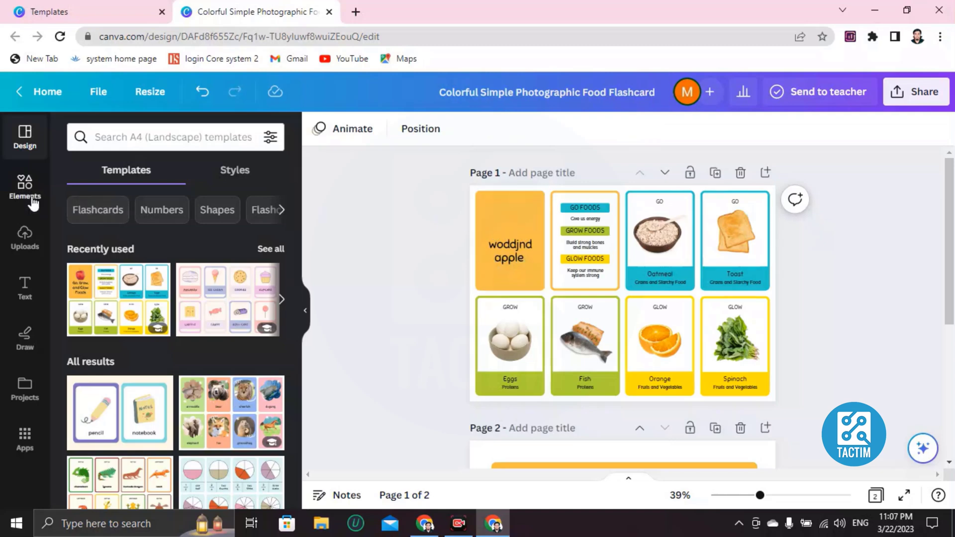
click(25, 187)
click(140, 137)
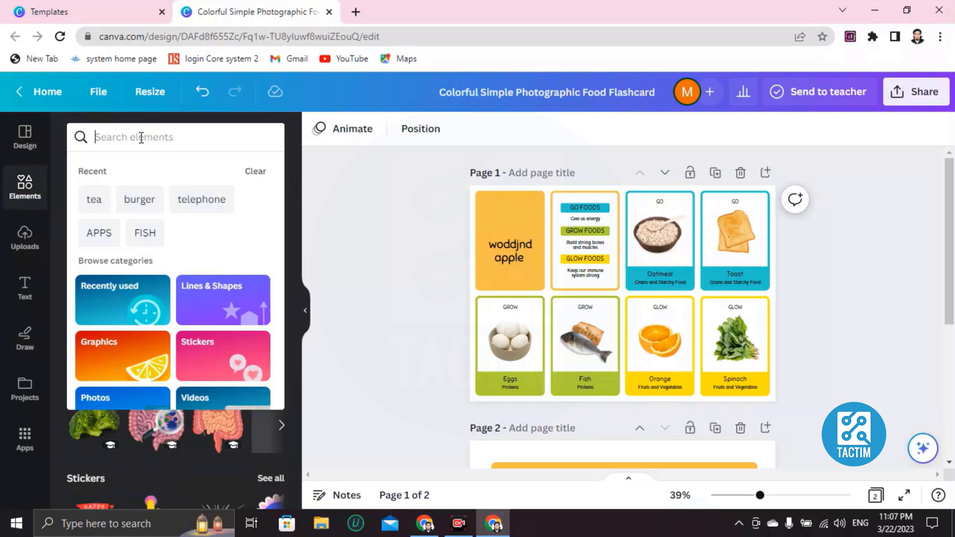
text(ripe apple)
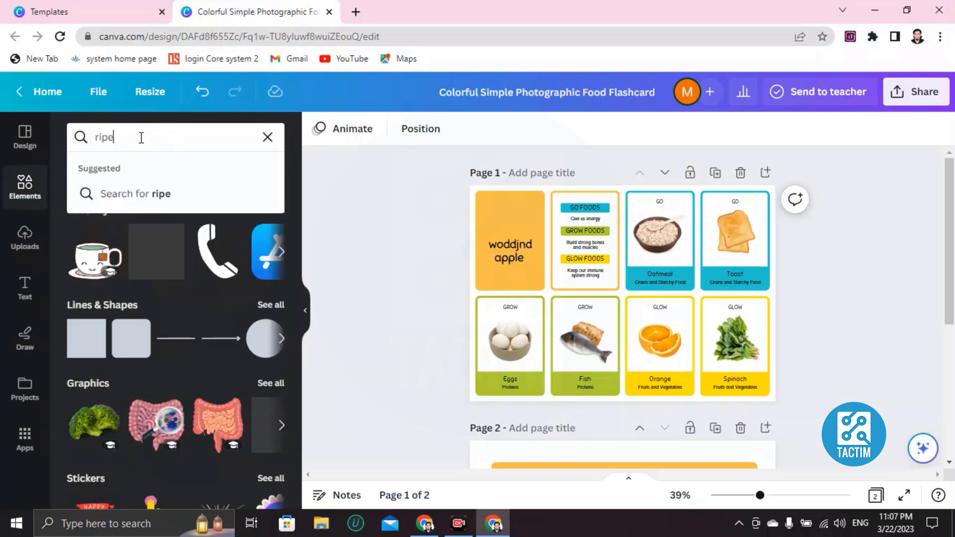
key(Return)
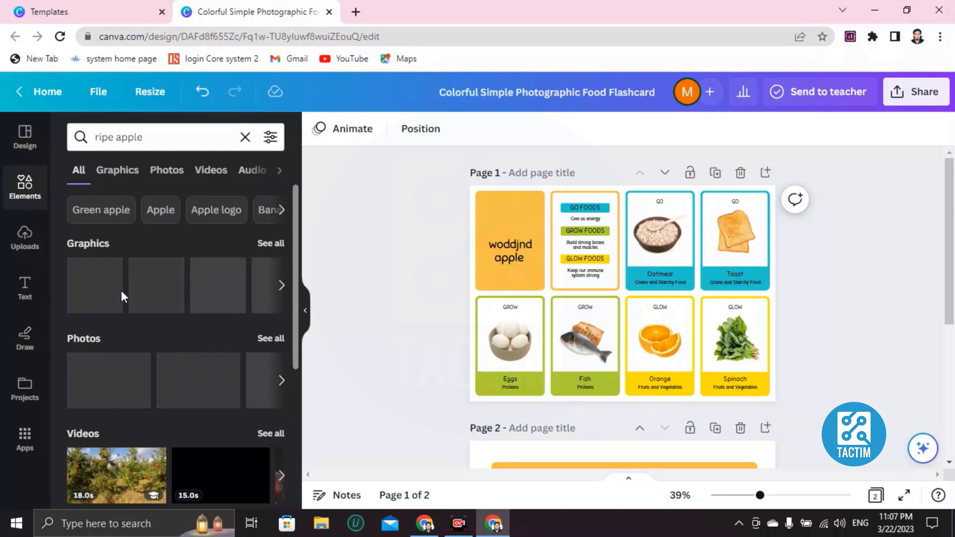
- Search for 'apple', add the halved red apple photo, and shrink it onto the first card
click(121, 137)
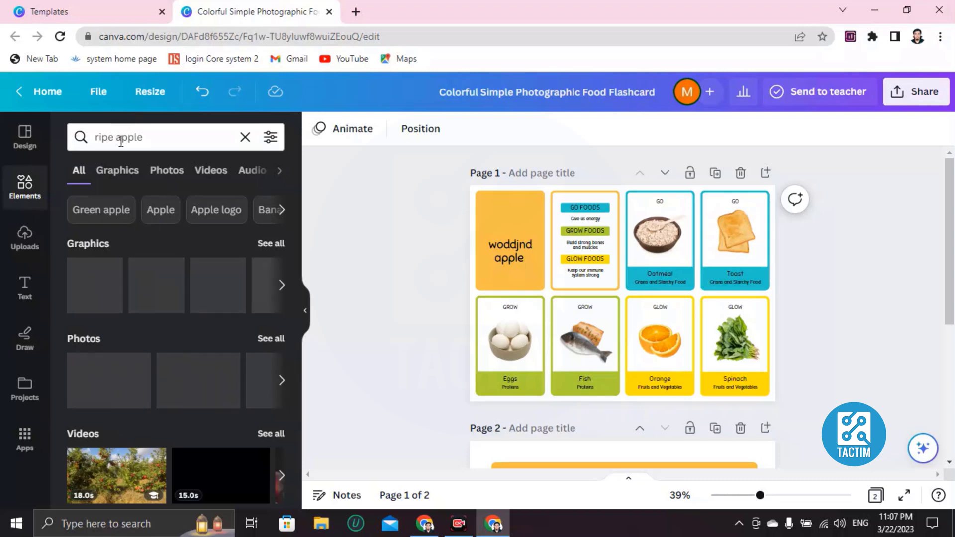
click(161, 138)
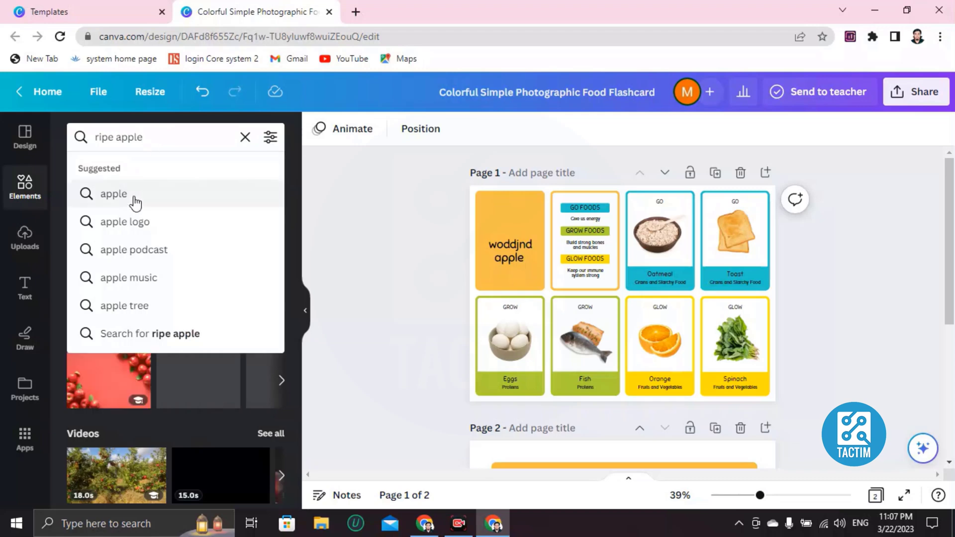
click(114, 194)
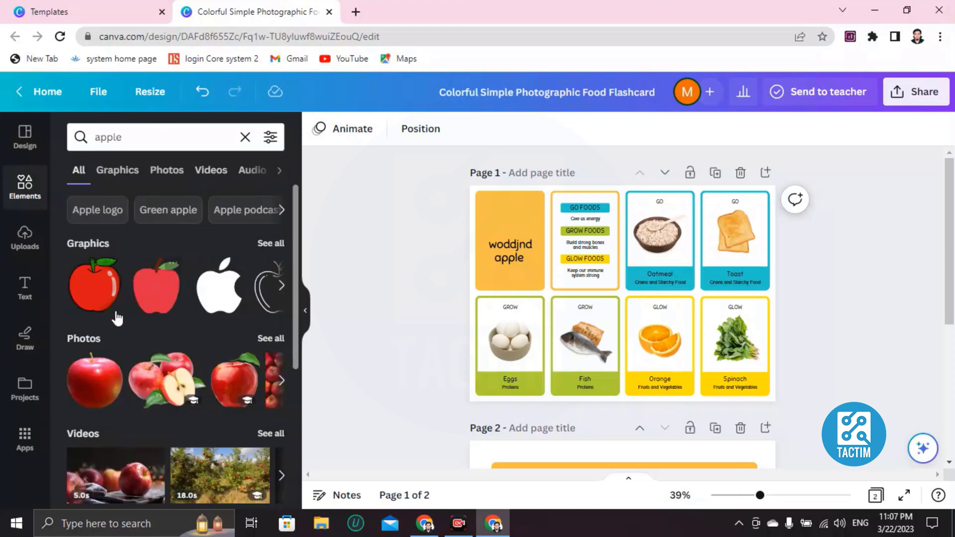
click(281, 286)
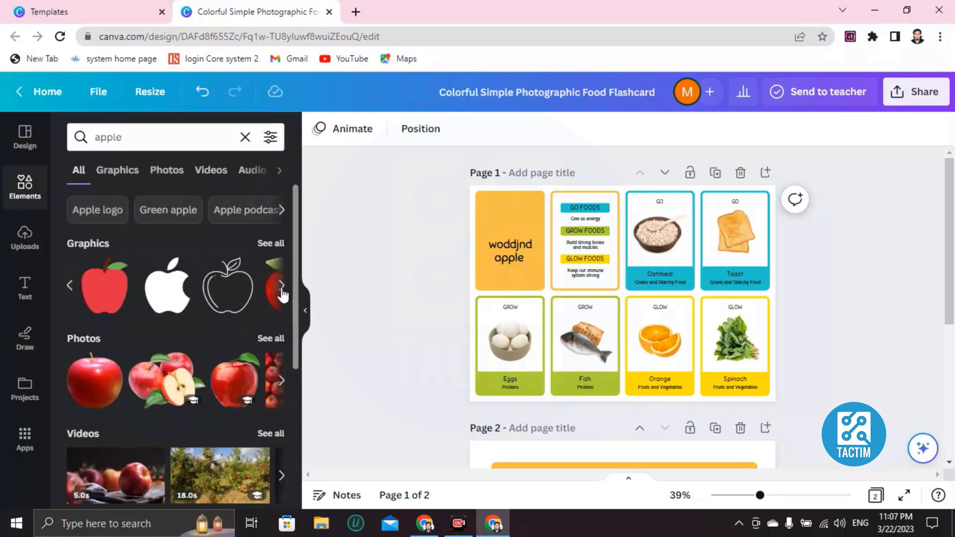
click(166, 381)
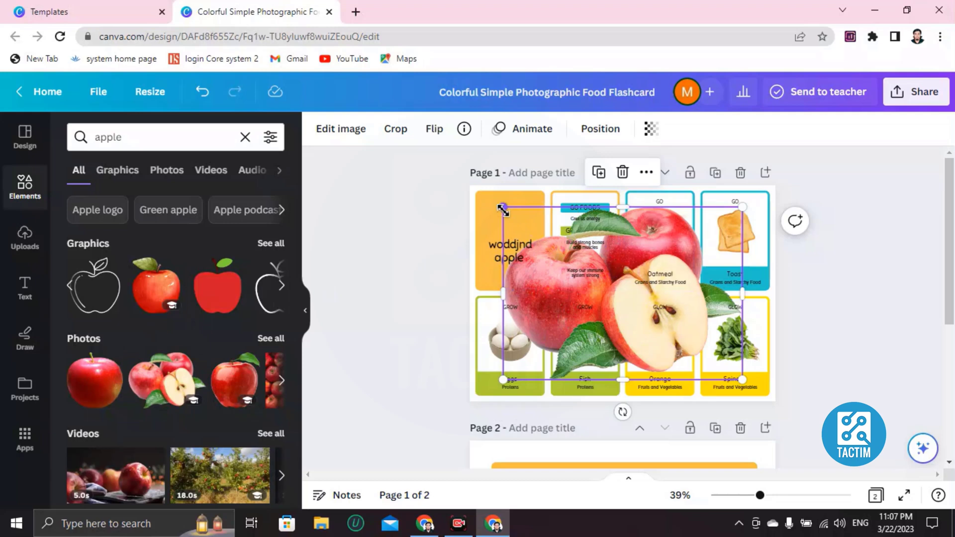
drag(503, 210, 567, 262)
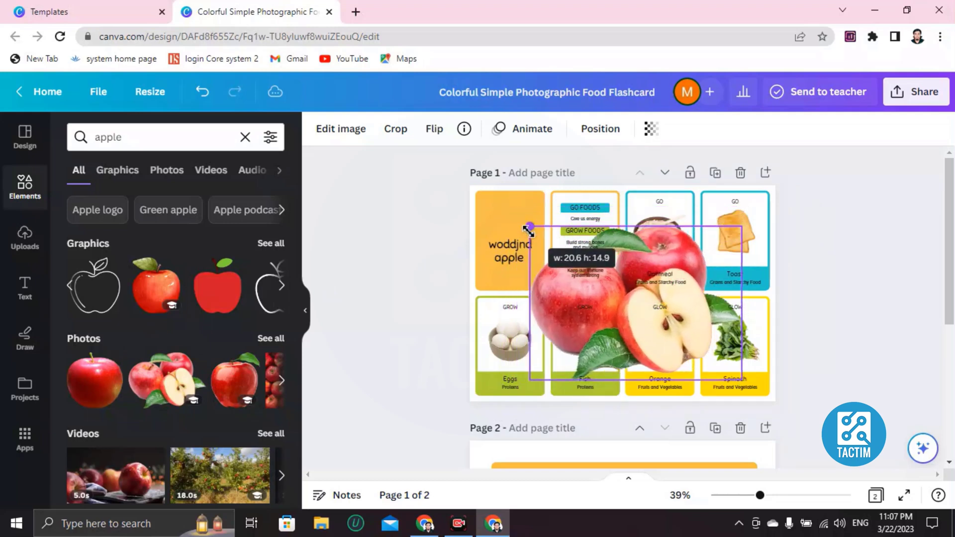
mouse_move(567, 261)
mouse_down()
mouse_move(681, 340)
mouse_move(509, 211)
mouse_up()
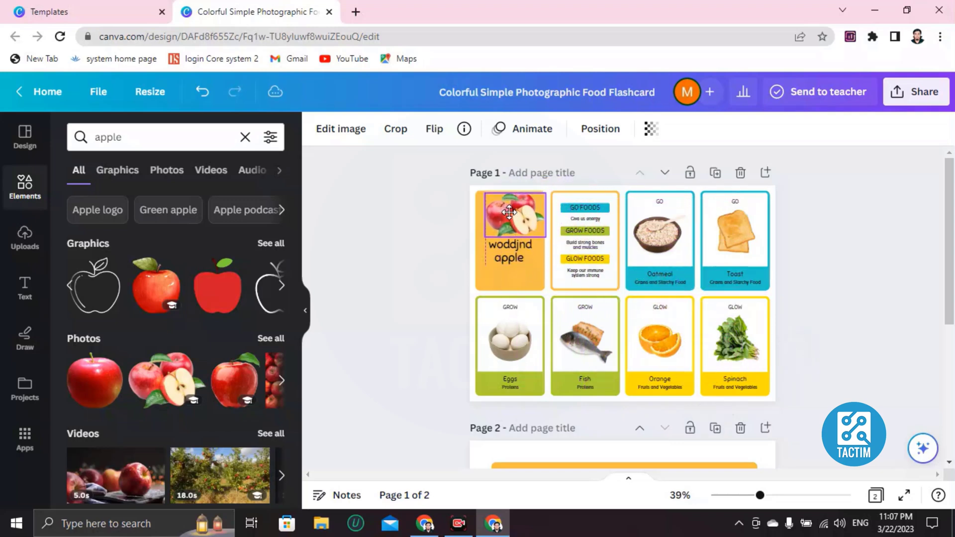
- Replace the Oatmeal card's 'Grains and Starchy Food' caption with new placeholder text
click(424, 258)
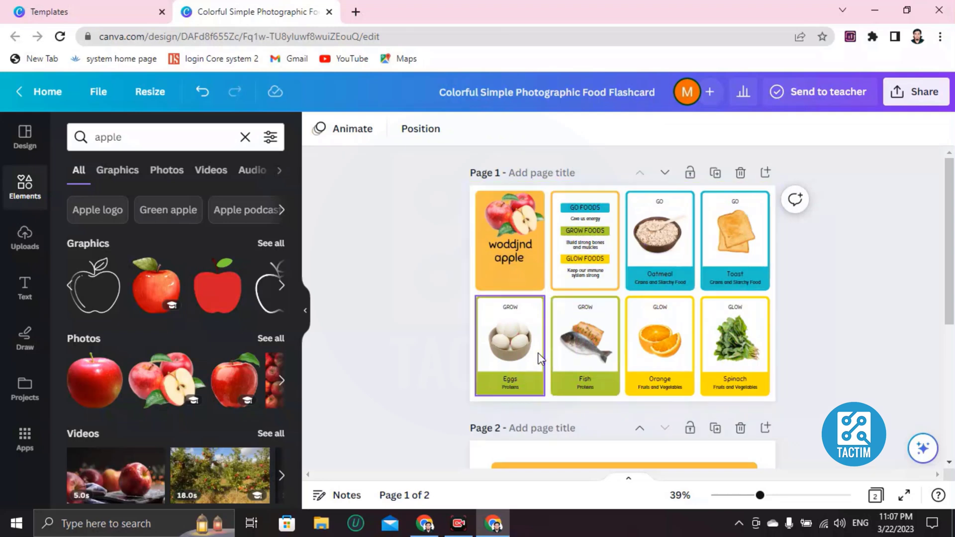
click(670, 284)
double_click(667, 281)
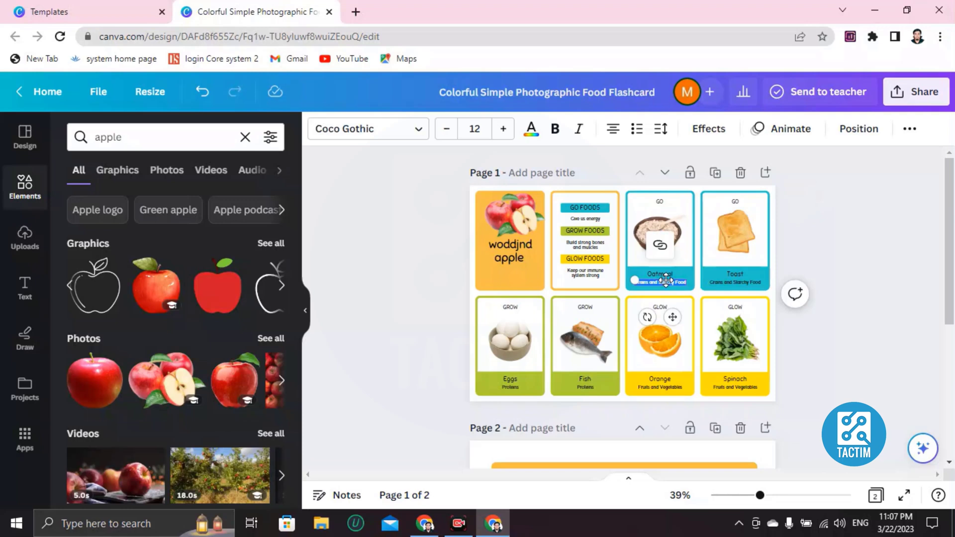
key(Delete)
text(kmdkmjd)
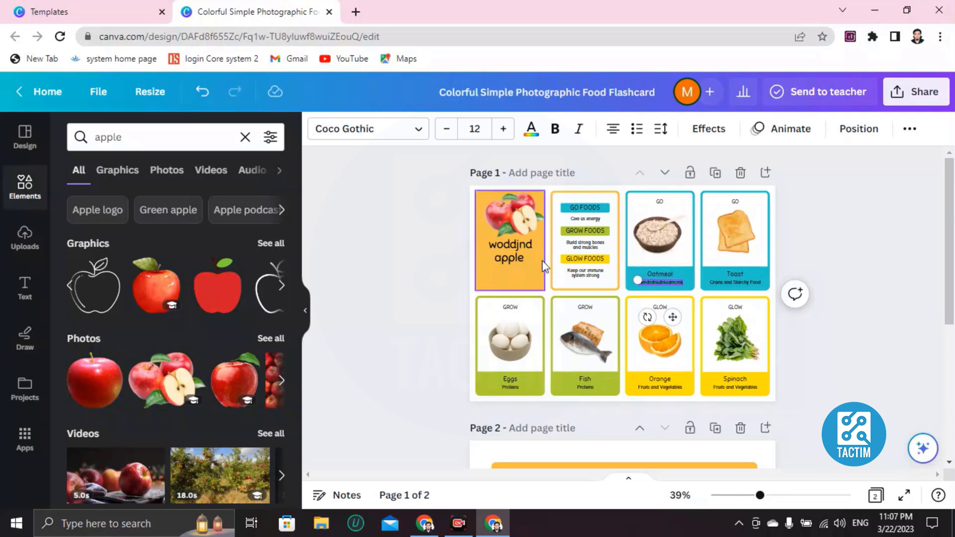
click(472, 295)
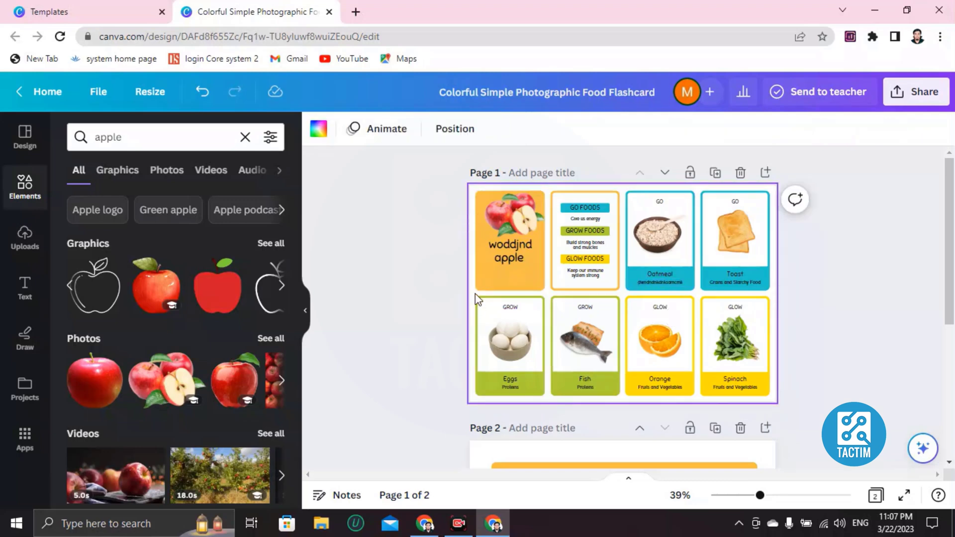
- Try violet, purple and pink page backgrounds before settling on coral
click(318, 135)
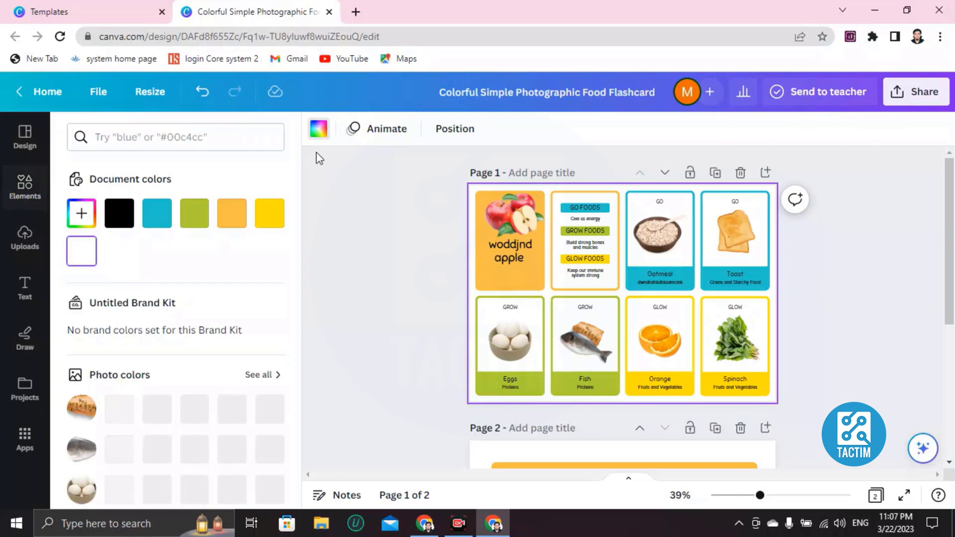
scroll(180, 322, down, 5)
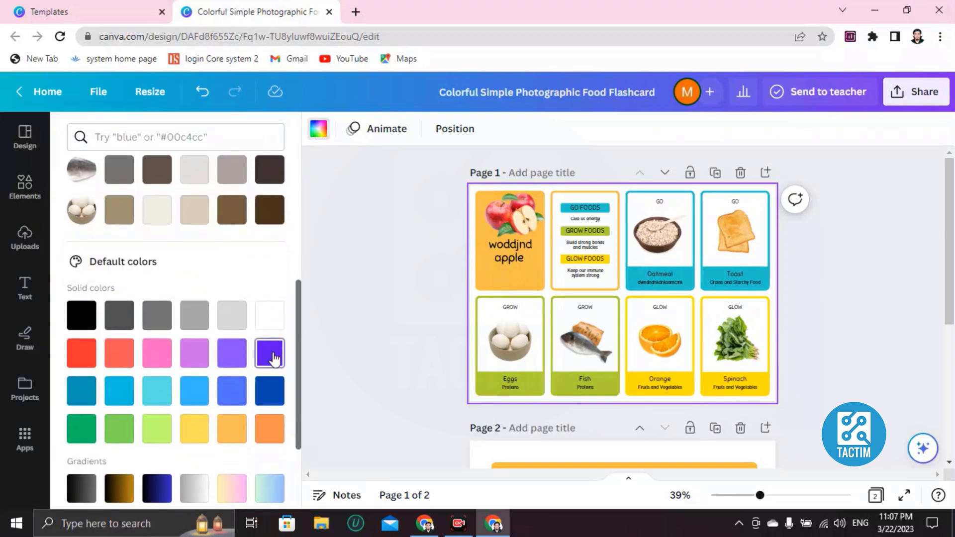
click(269, 353)
click(231, 353)
click(195, 353)
click(157, 353)
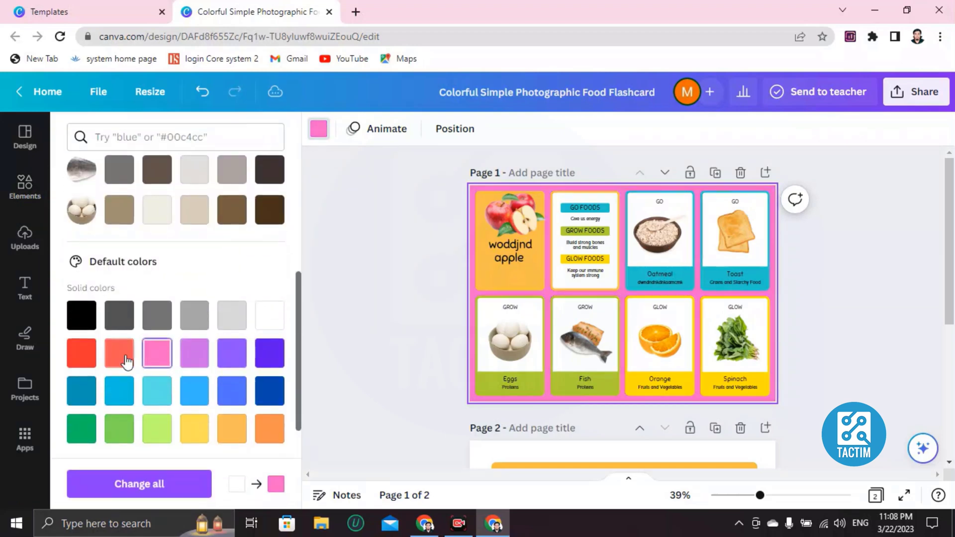
click(120, 353)
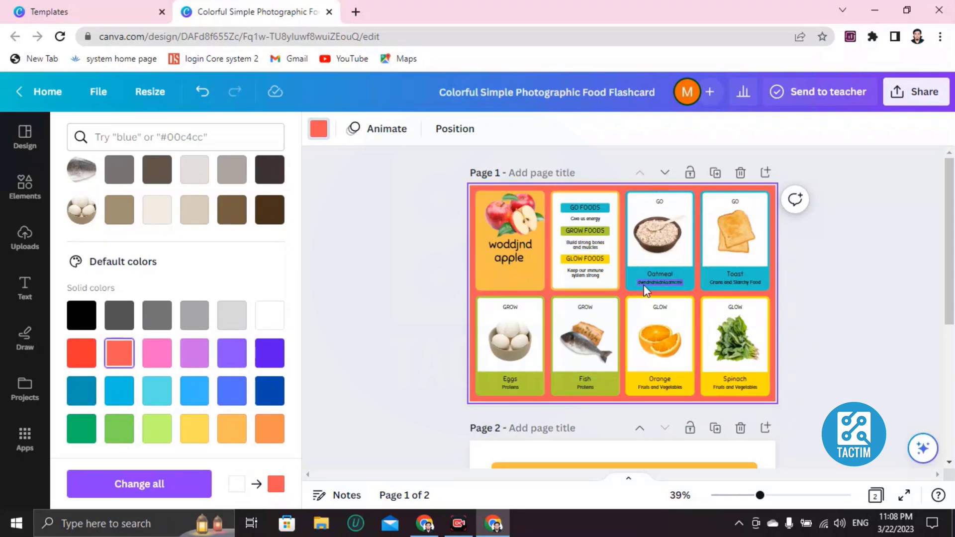
- Delete the toast photo, leaving the Toast card empty with its caption
click(727, 237)
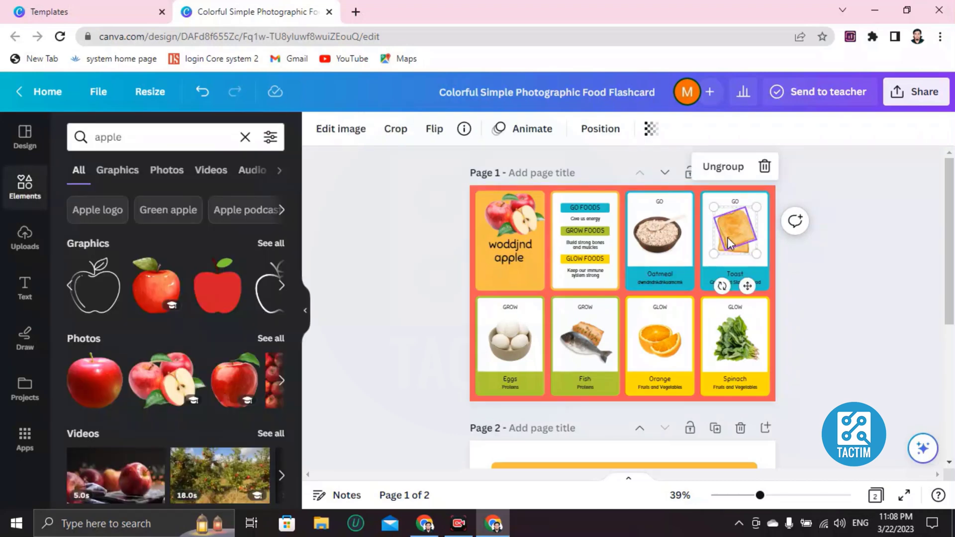
click(727, 237)
key(Delete)
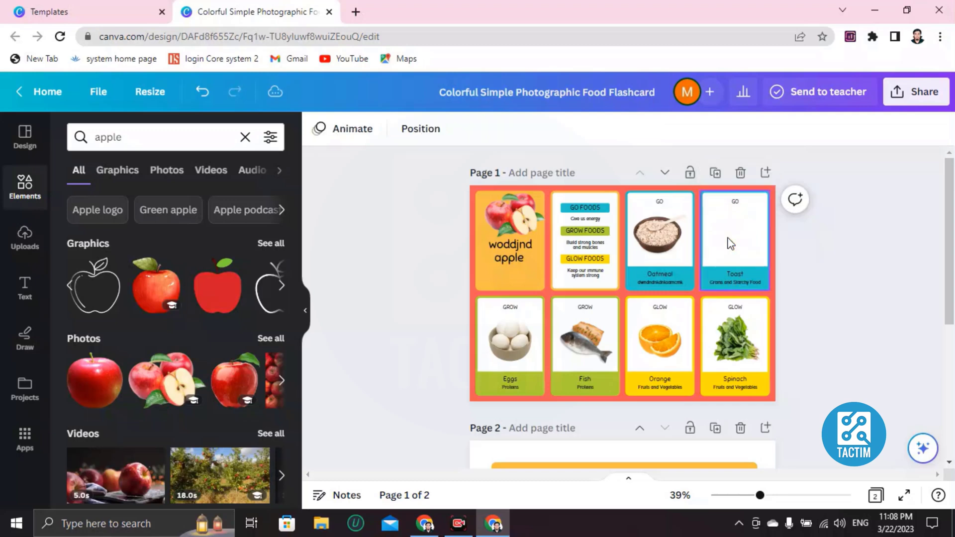
click(731, 227)
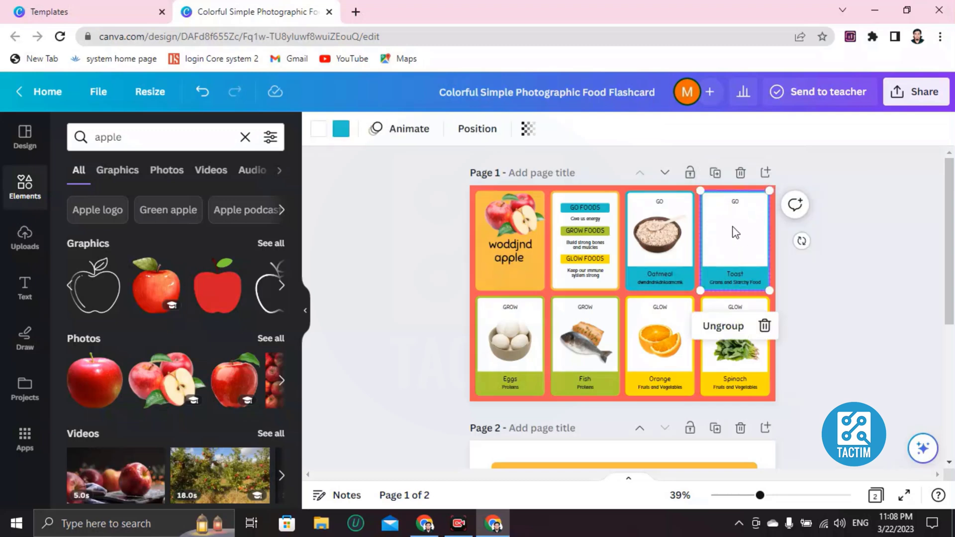
click(25, 237)
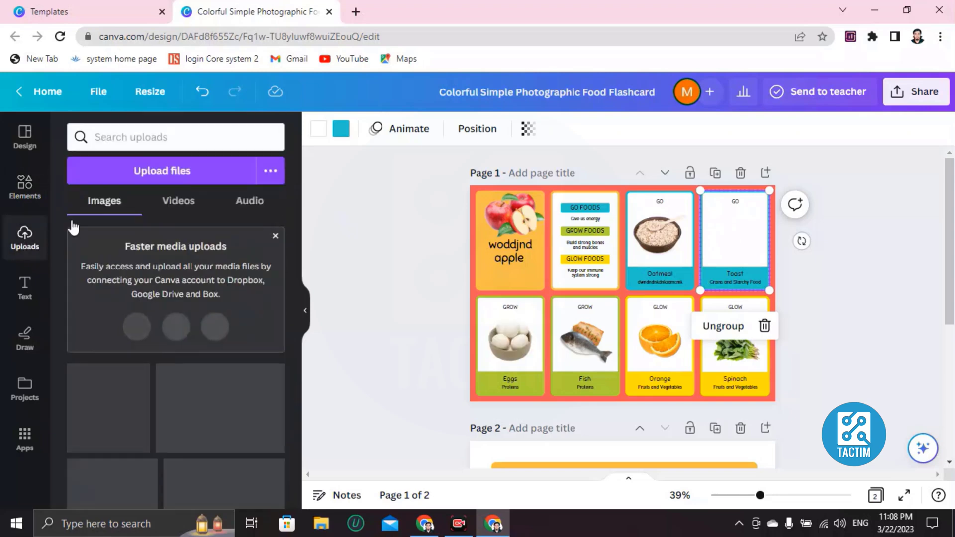
click(142, 170)
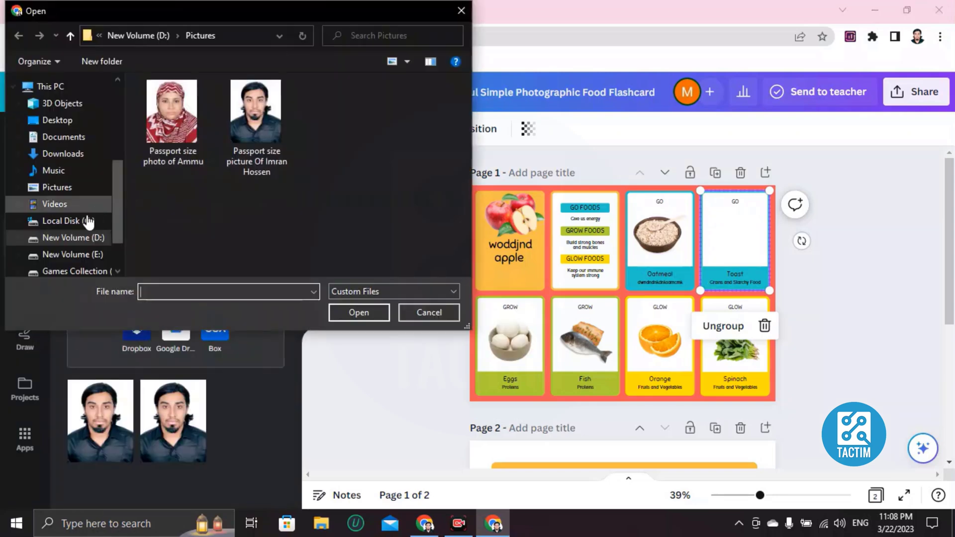
click(73, 255)
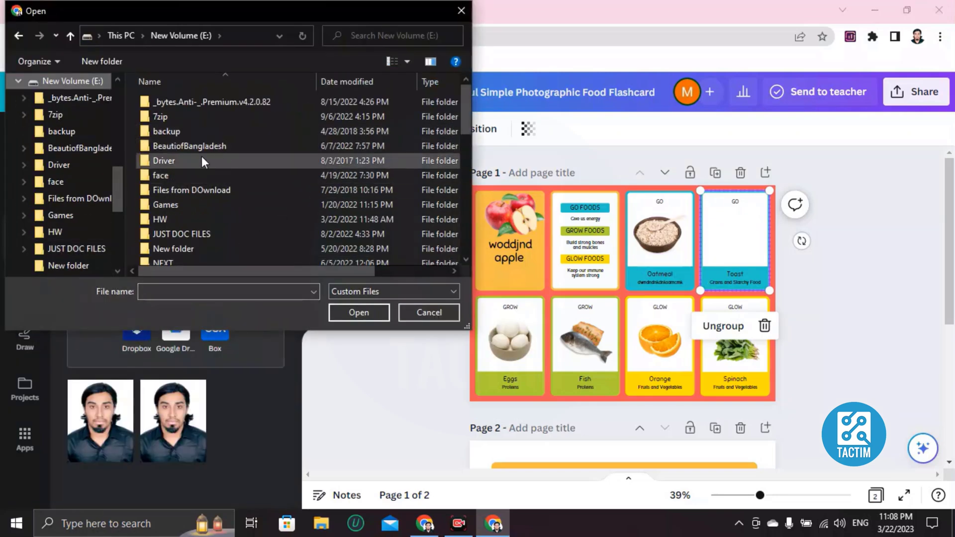
click(462, 10)
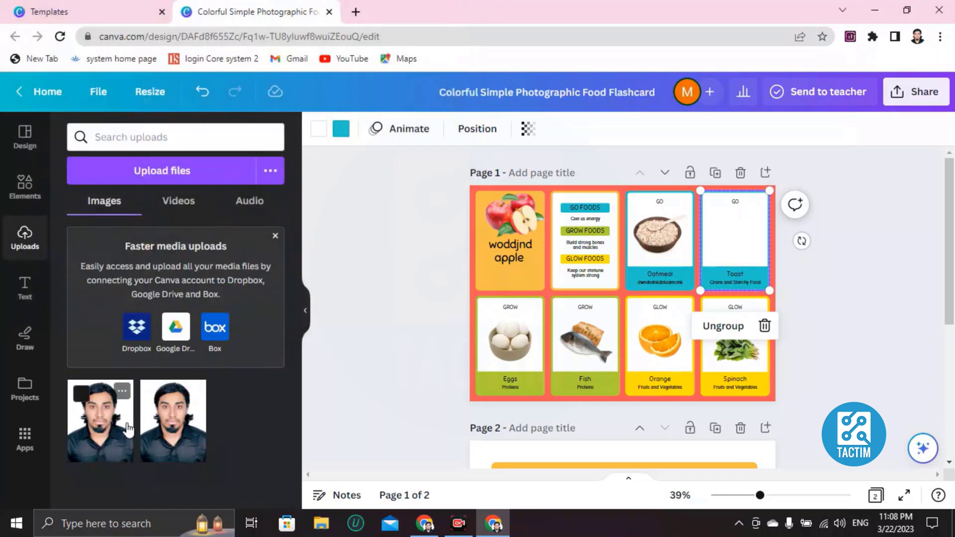
- Add the uploaded portrait, drag it into the empty Toast card, and enlarge it
mouse_move(100, 421)
click(176, 425)
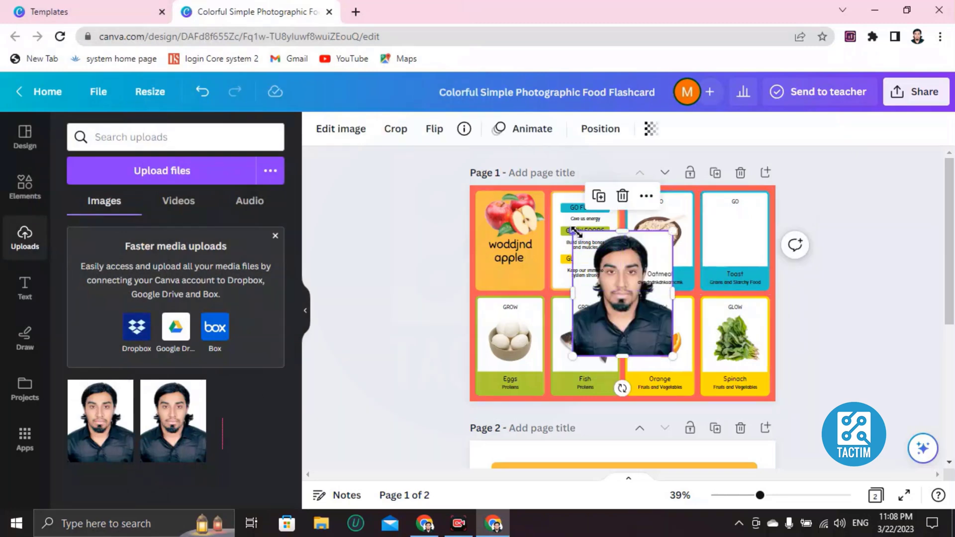
mouse_move(598, 283)
mouse_down()
mouse_move(653, 329)
mouse_move(732, 220)
mouse_move(707, 191)
mouse_up()
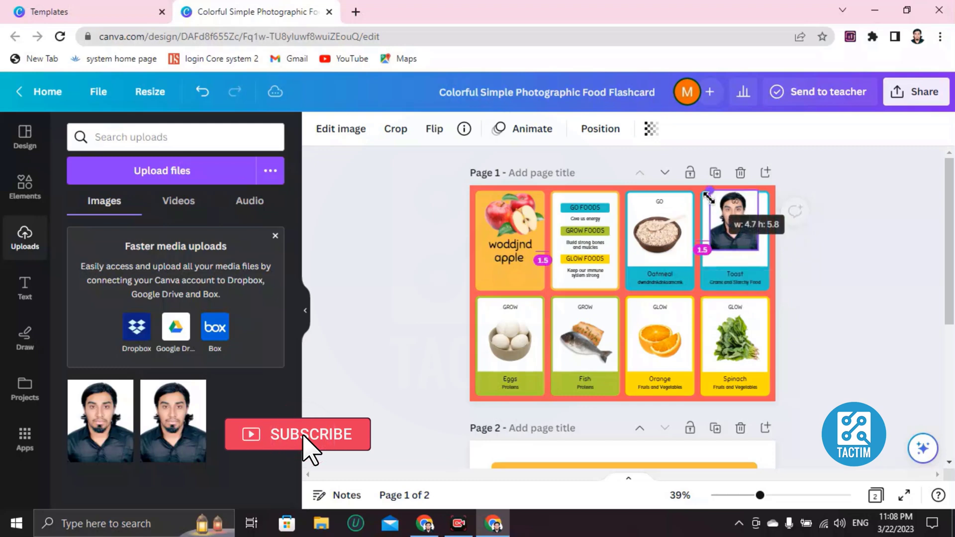
drag(756, 252, 767, 263)
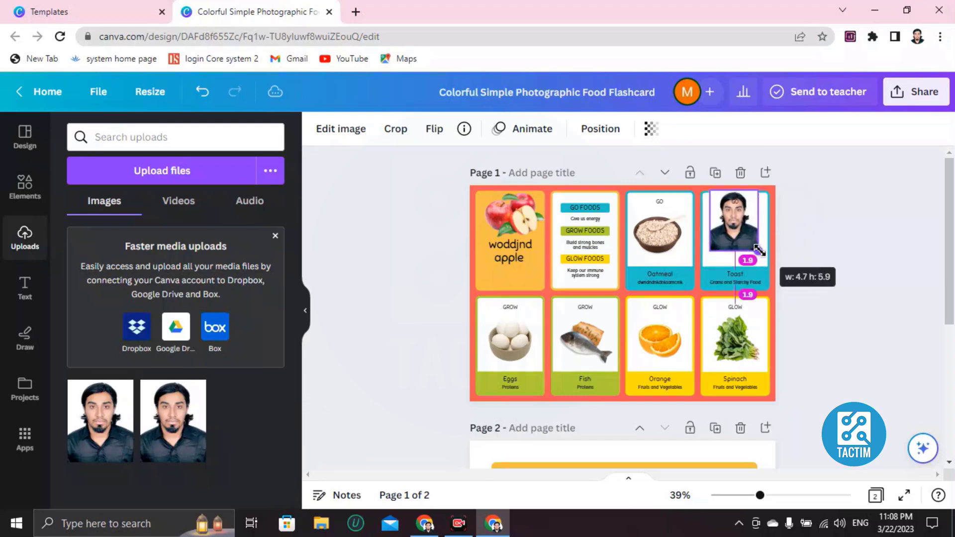
- Select the word 'Toast' under the portrait and delete it
double_click(735, 274)
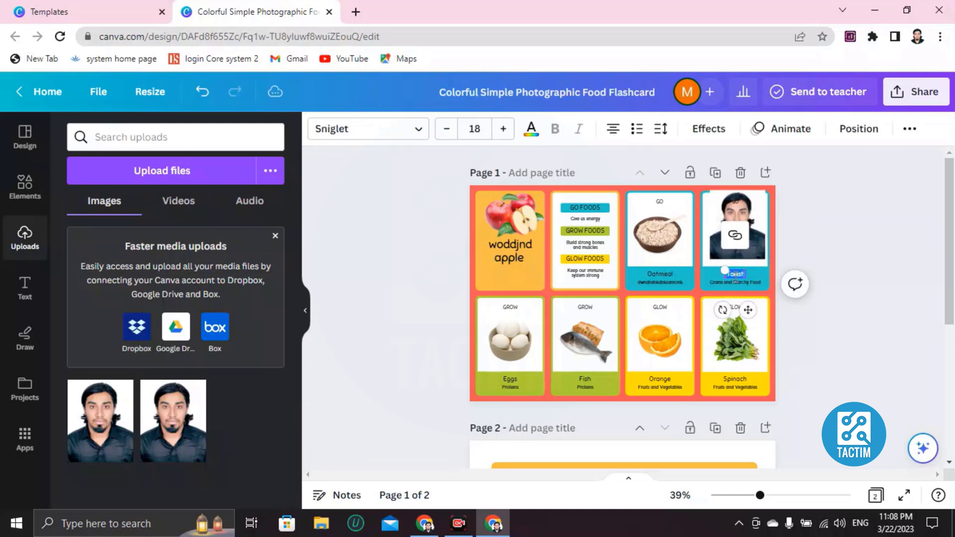
key(BackSpace)
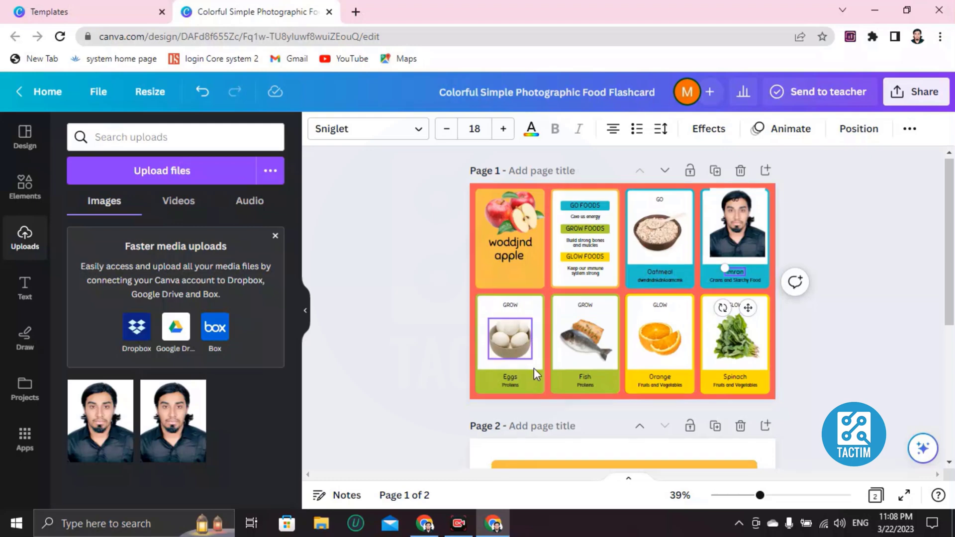
scroll(533, 368, down, 4)
scroll(564, 415, down, 2)
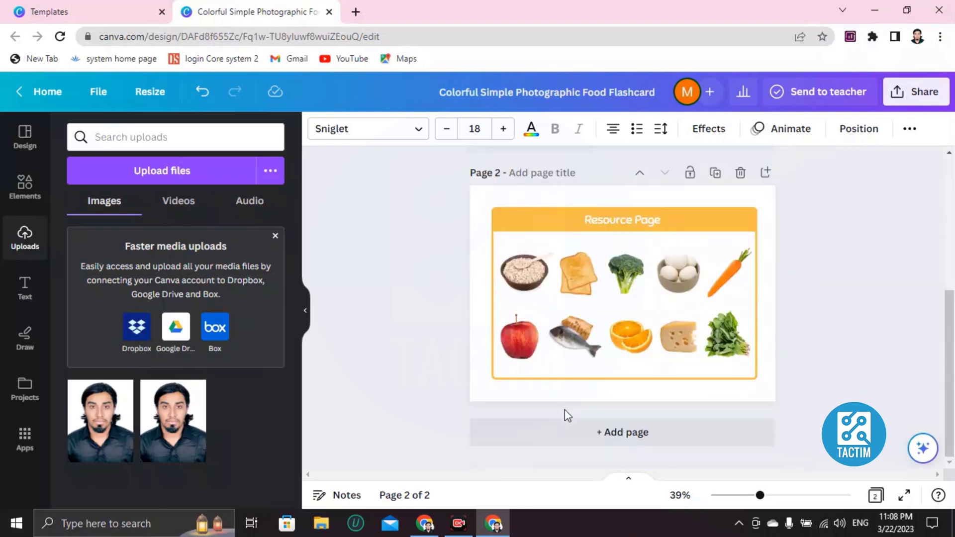
scroll(566, 415, up, 4)
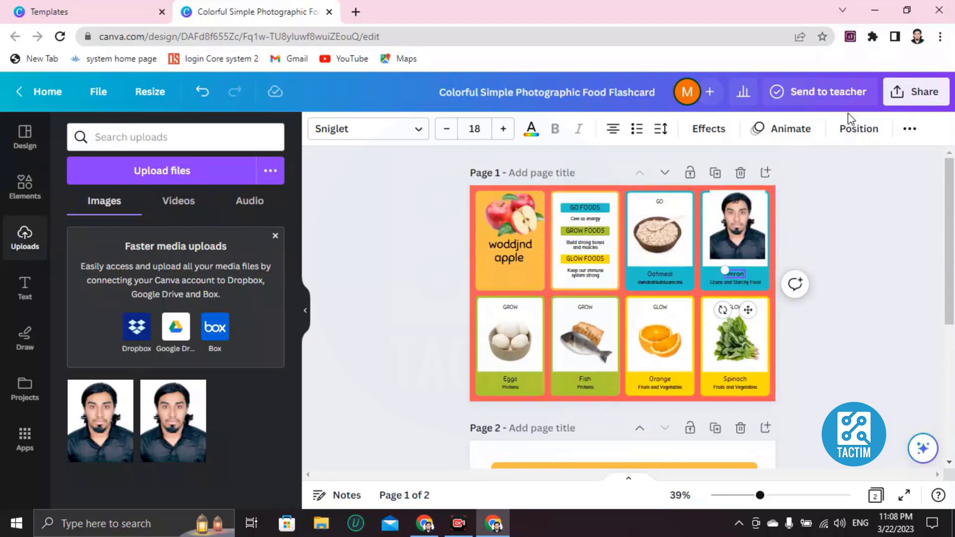
click(914, 91)
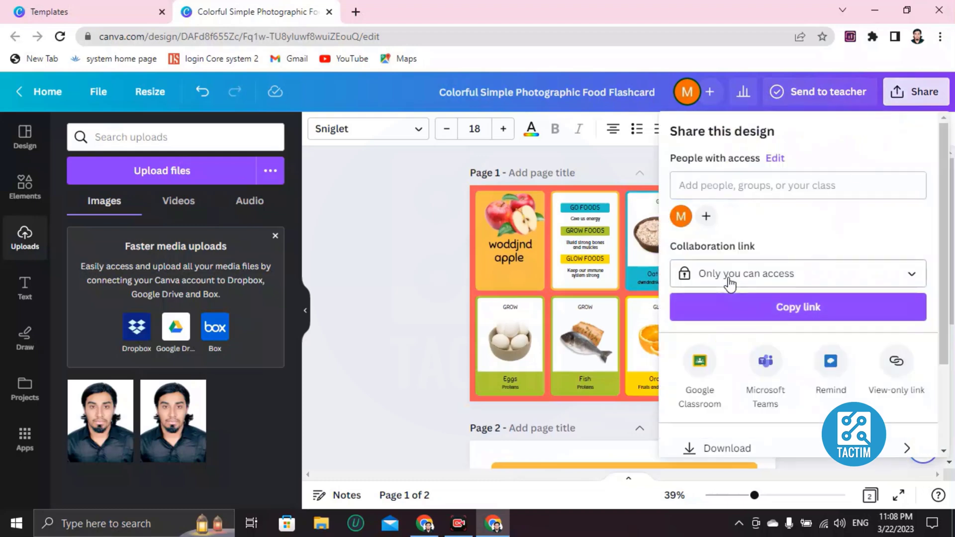
scroll(730, 280, down, 3)
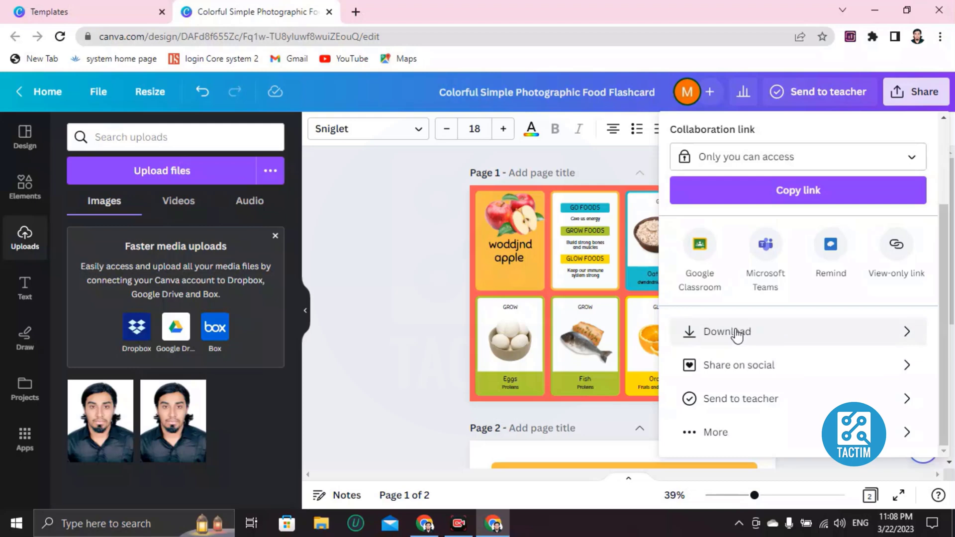
scroll(736, 335, up, 3)
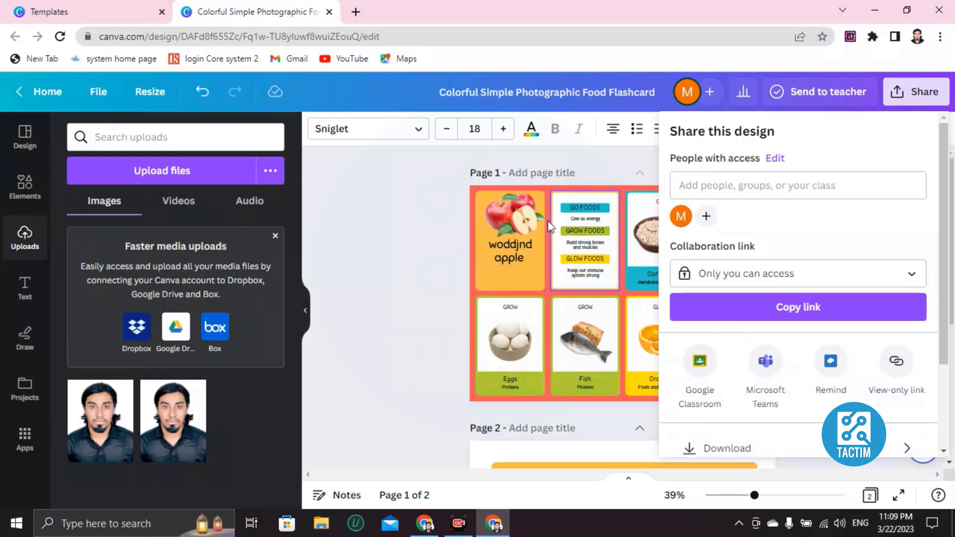
- Send an edit invitation to the collaborator's email, then dismiss the stray browser context menu
click(722, 187)
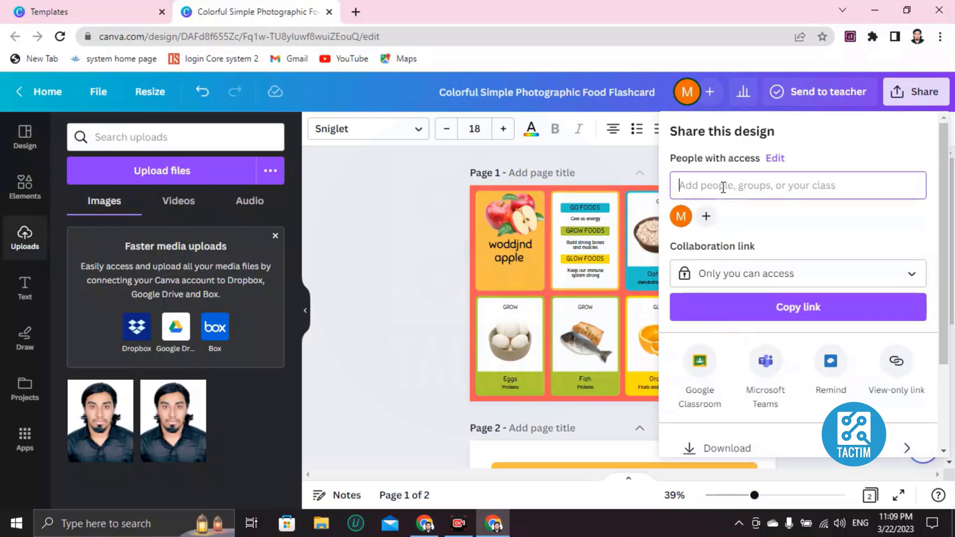
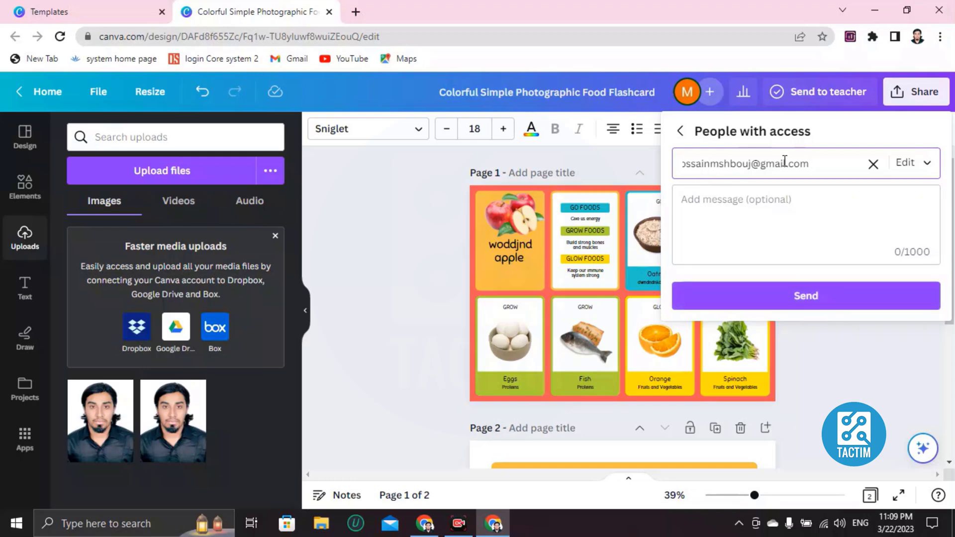
click(410, 280)
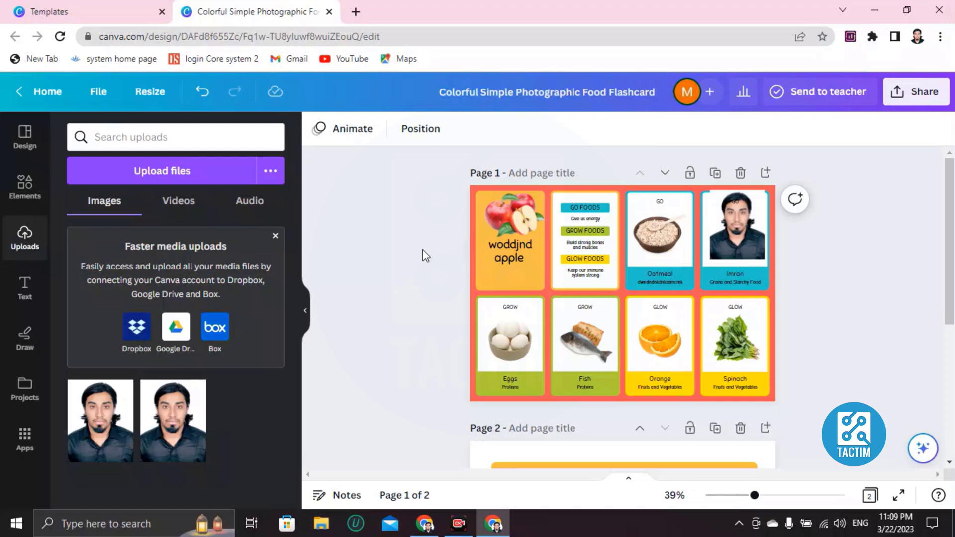
right_click(419, 252)
click(399, 228)
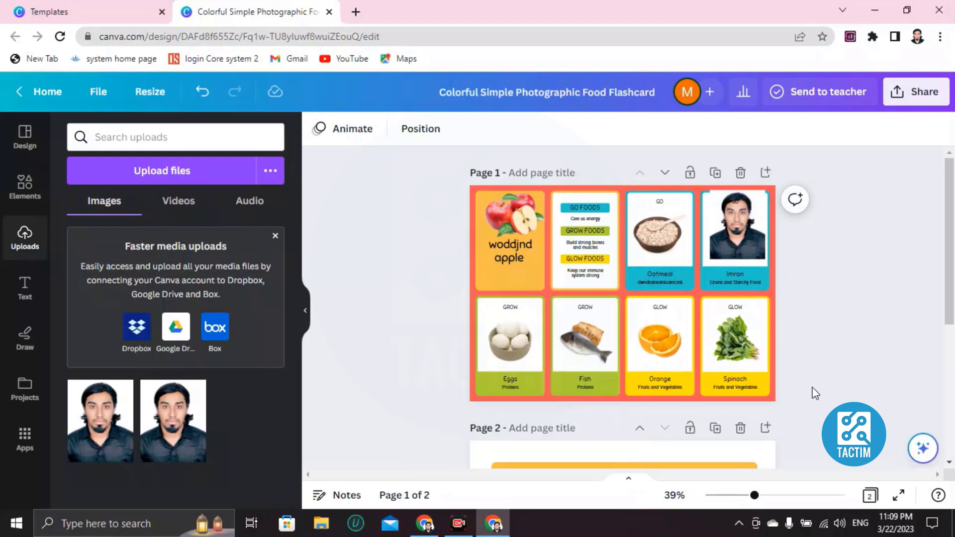